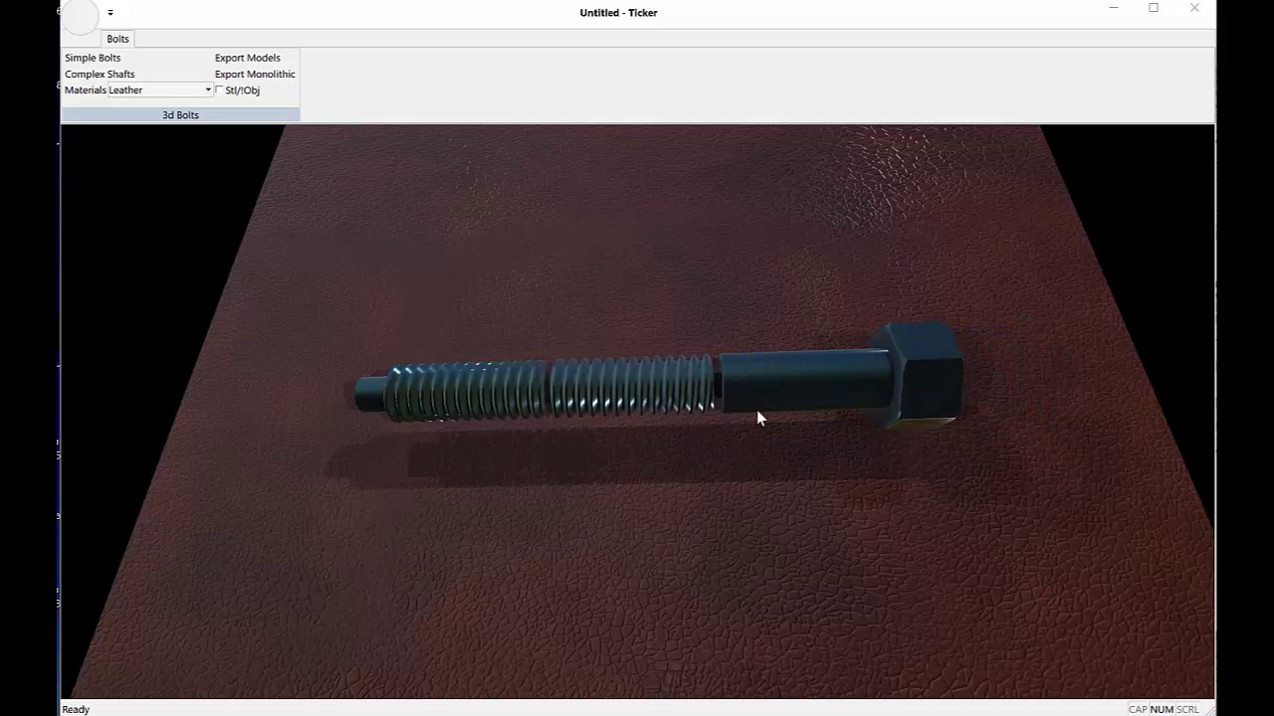
- Examine the segmented hex-head bolt and its threaded sections on the leather plate from different angles and distances
scroll(755, 406, "down", 4)
left_click_drag(734, 402, 617, 548)
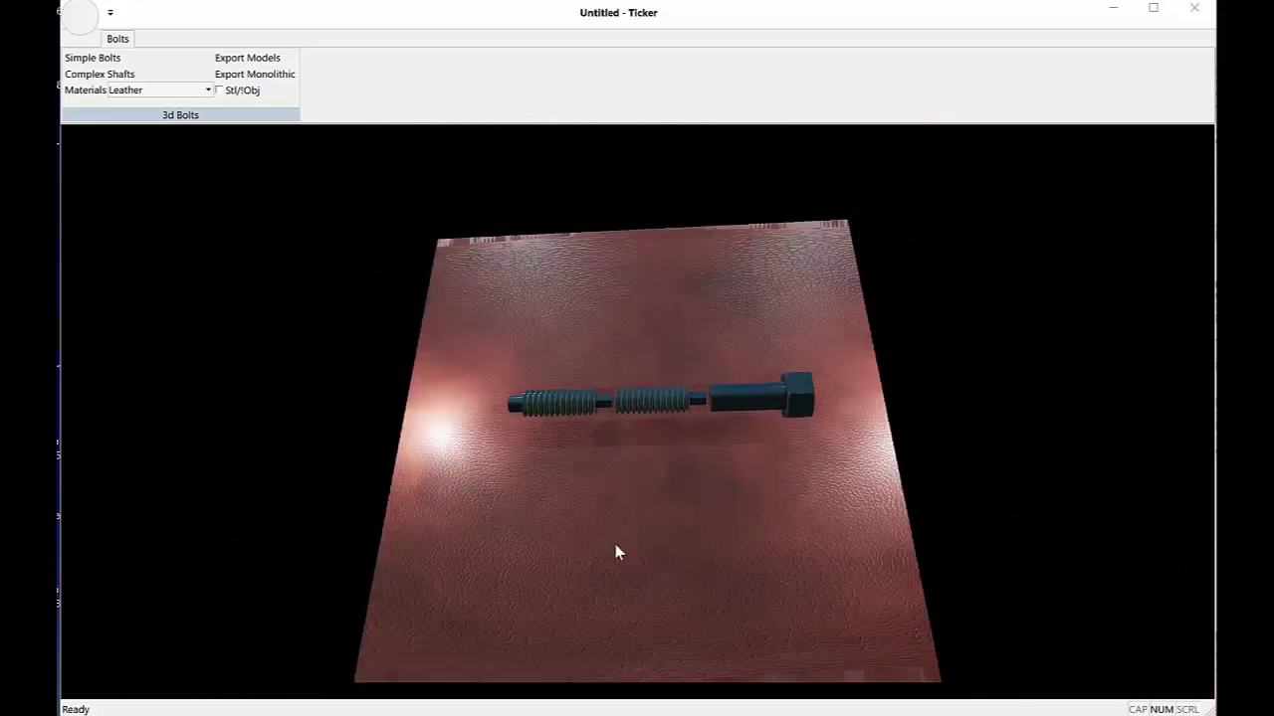
left_click_drag(554, 406, 733, 504)
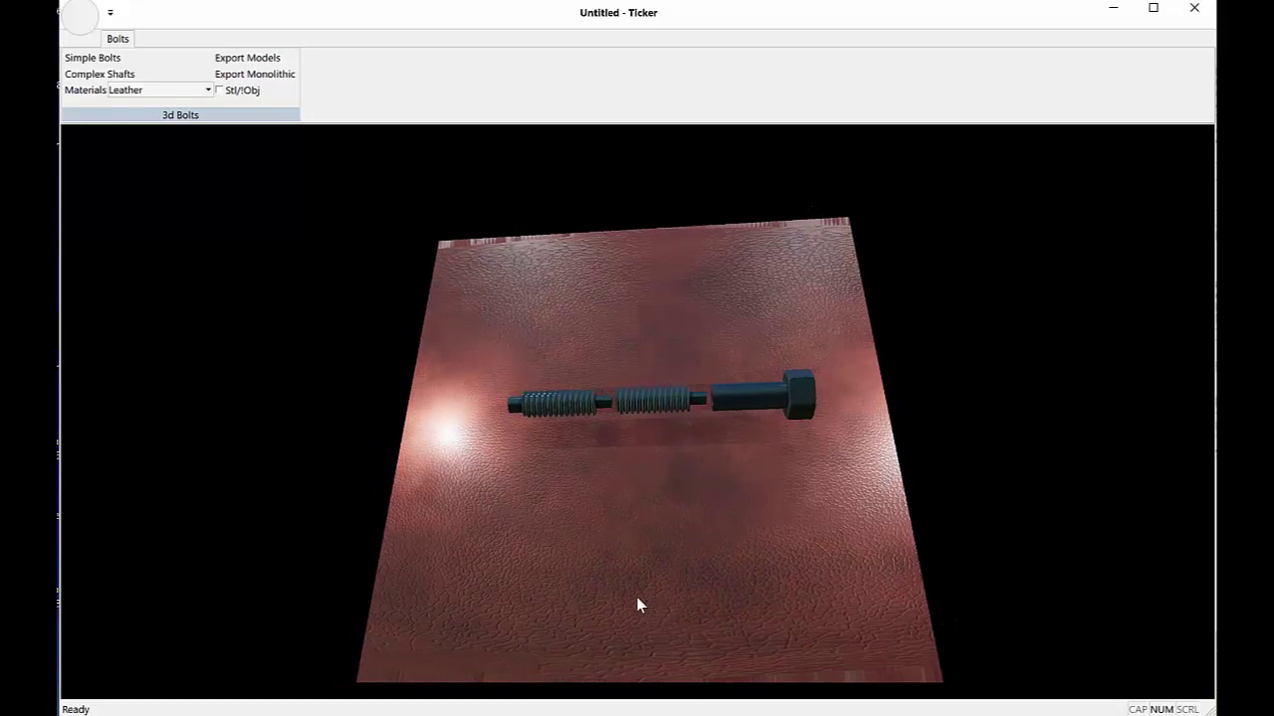
left_click_drag(637, 603, 657, 531)
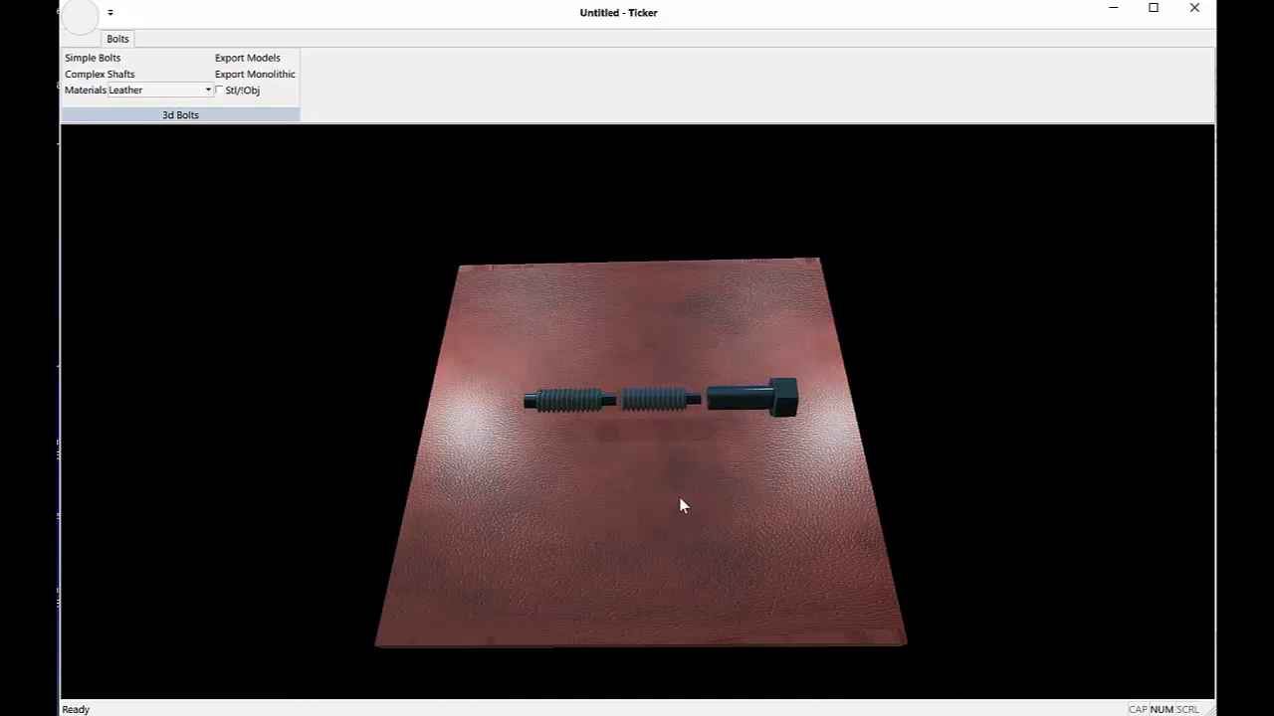
left_click_drag(679, 504, 866, 514)
left_click_drag(753, 514, 659, 537)
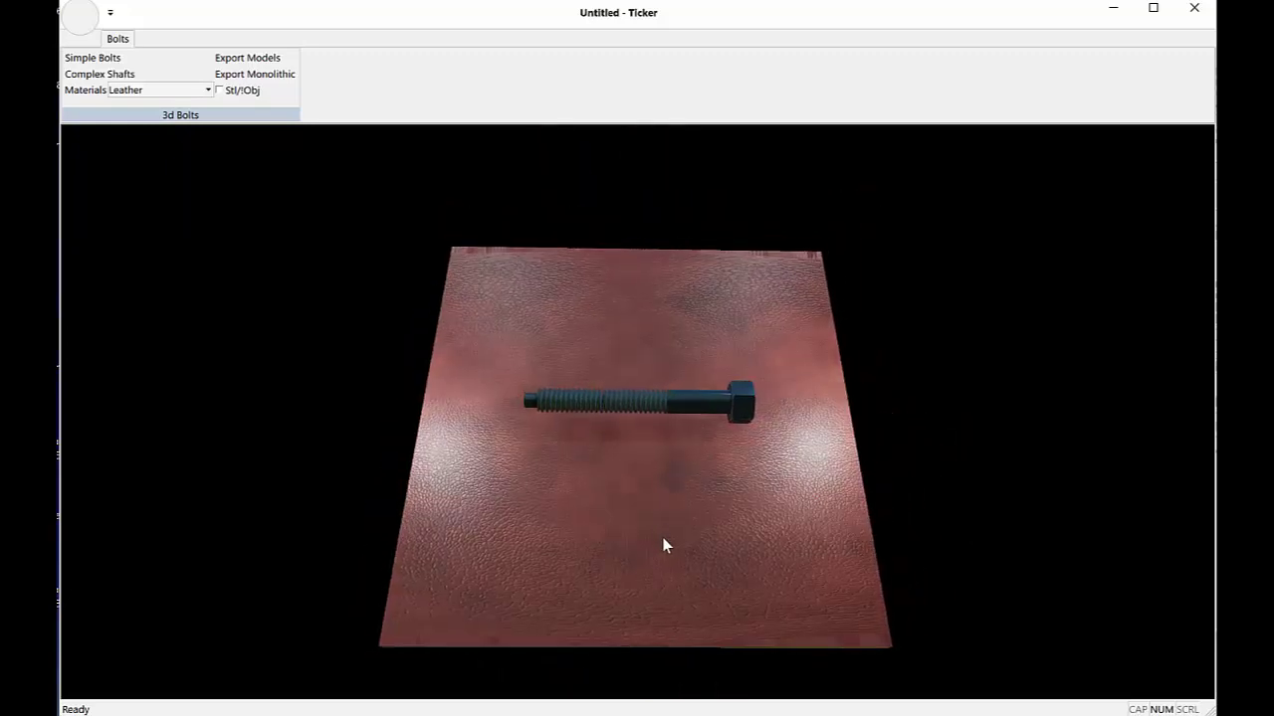
double_click(659, 447)
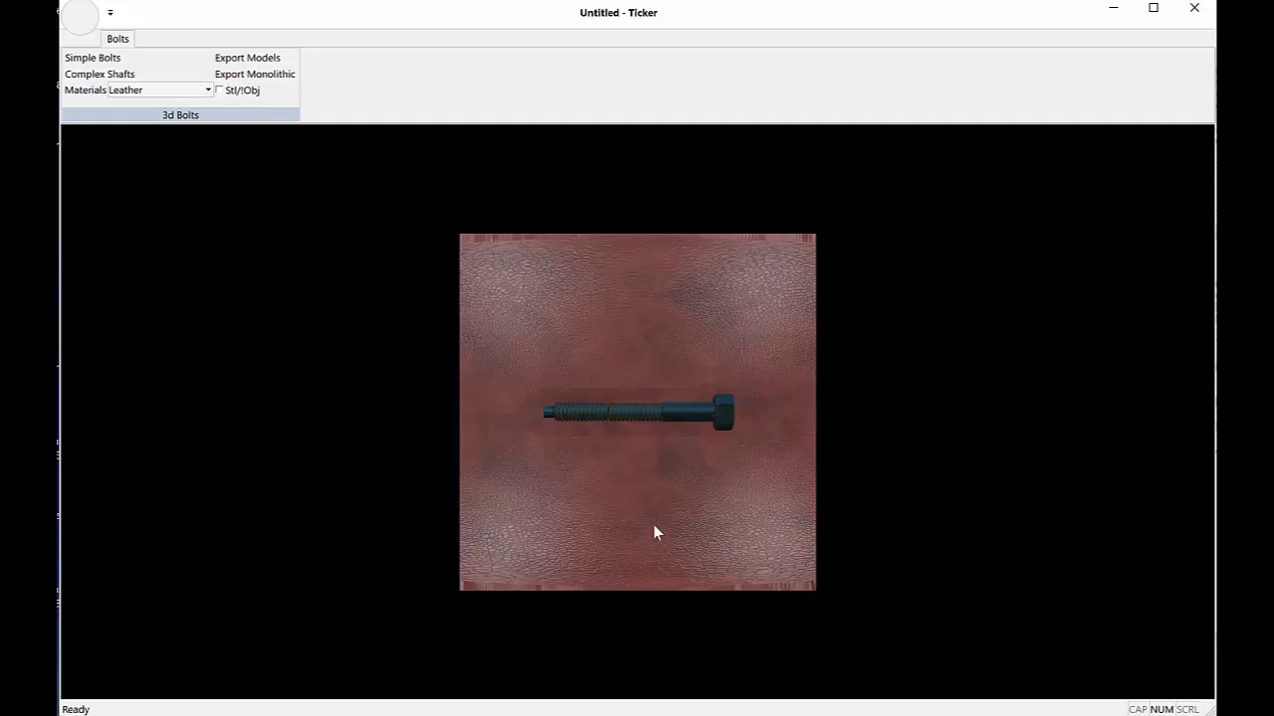
left_click_drag(652, 532, 664, 348)
scroll(670, 361, "up", 3)
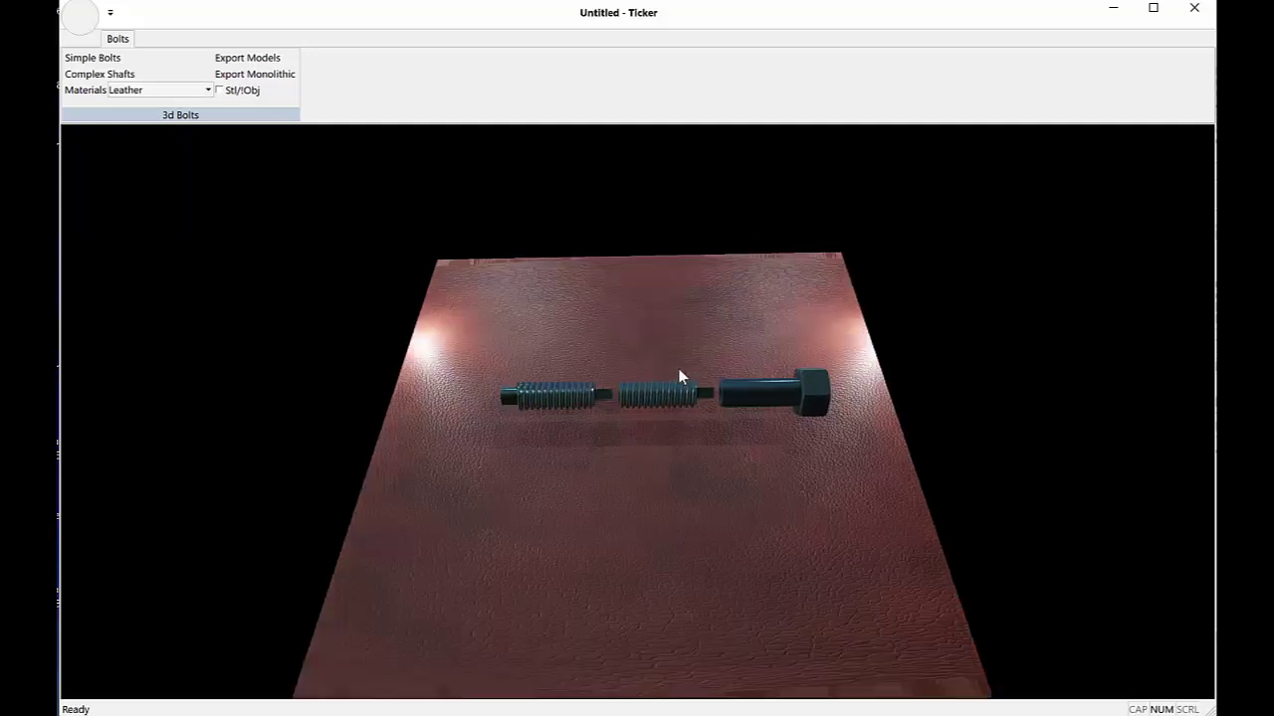
double_click(678, 376)
left_click_drag(660, 484, 517, 494)
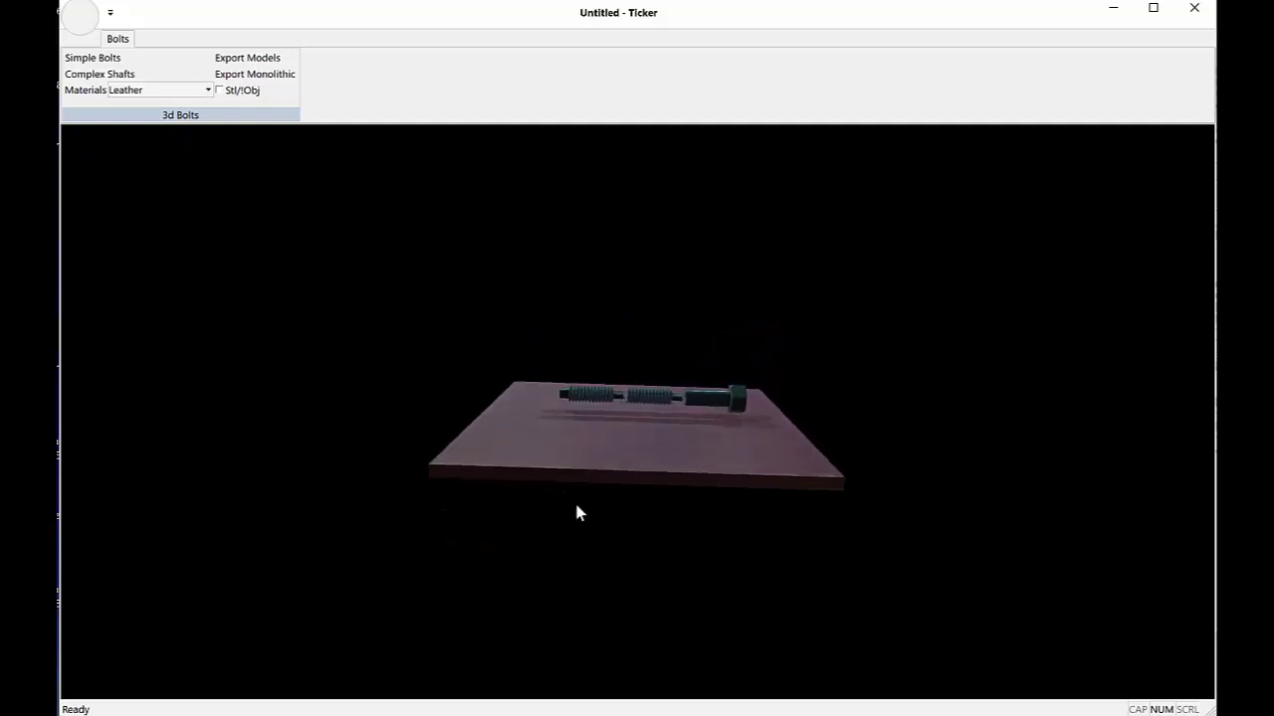
scroll(577, 511, "up", 5)
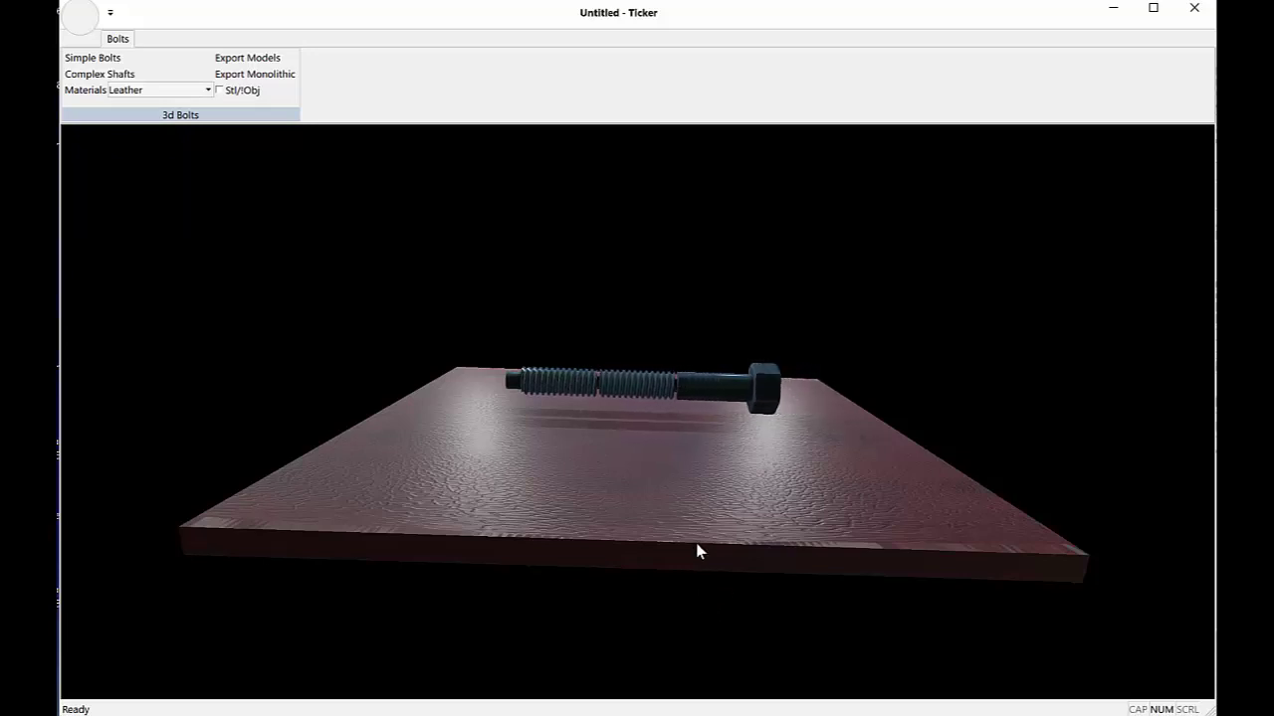
scroll(697, 542, "down", 3)
scroll(699, 498, "up", 3)
right_click_drag(699, 477, 648, 512)
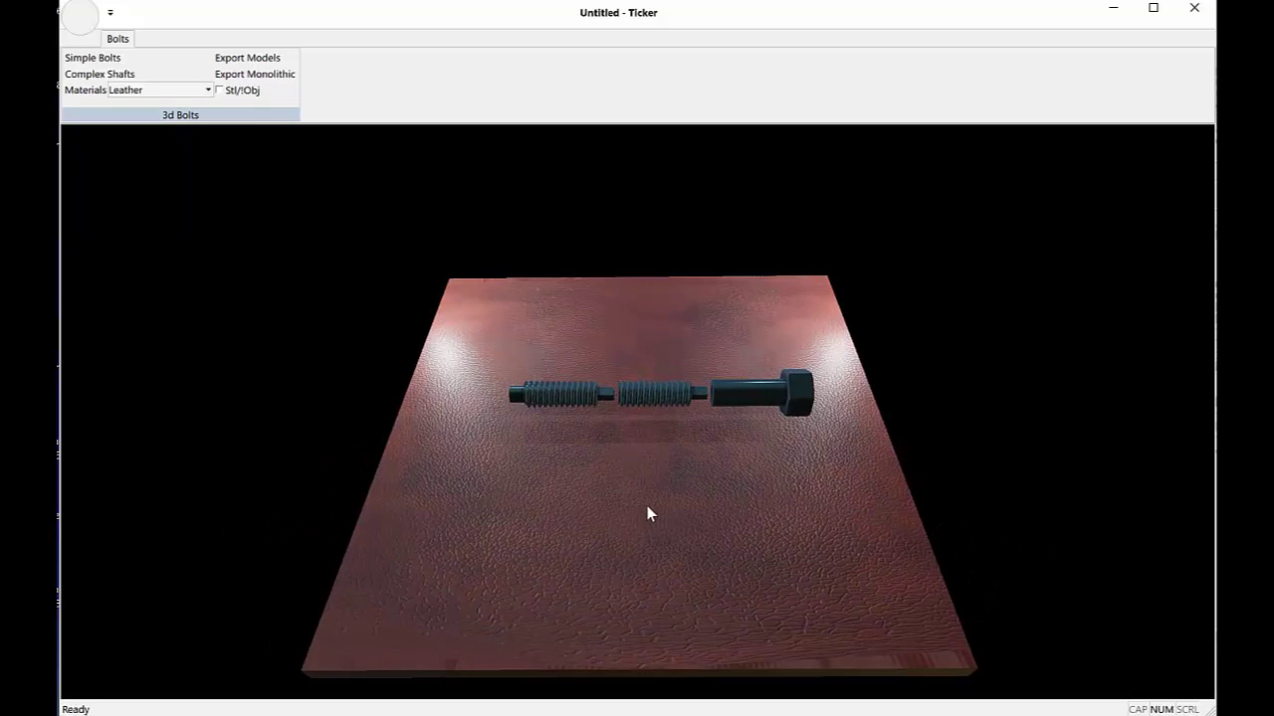
right_click_drag(660, 384, 622, 444)
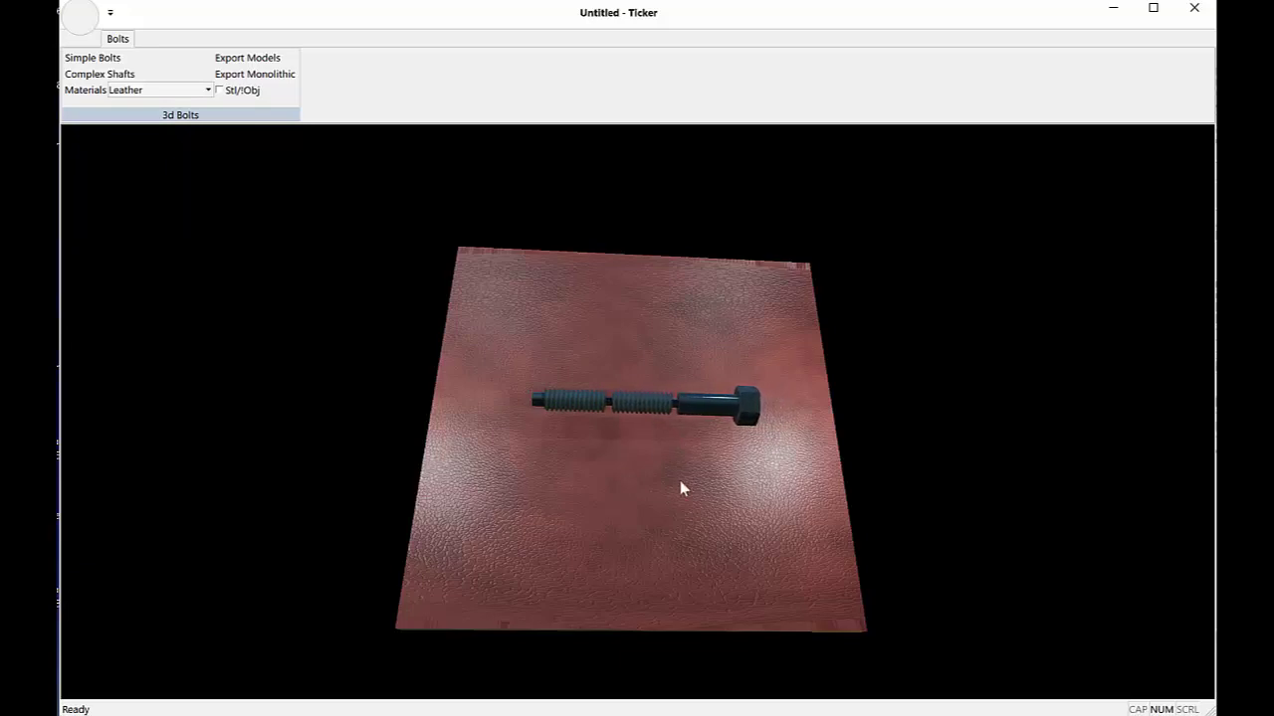
scroll(682, 483, "up", 2)
scroll(676, 463, "down", 1)
left_click_drag(675, 453, 528, 381)
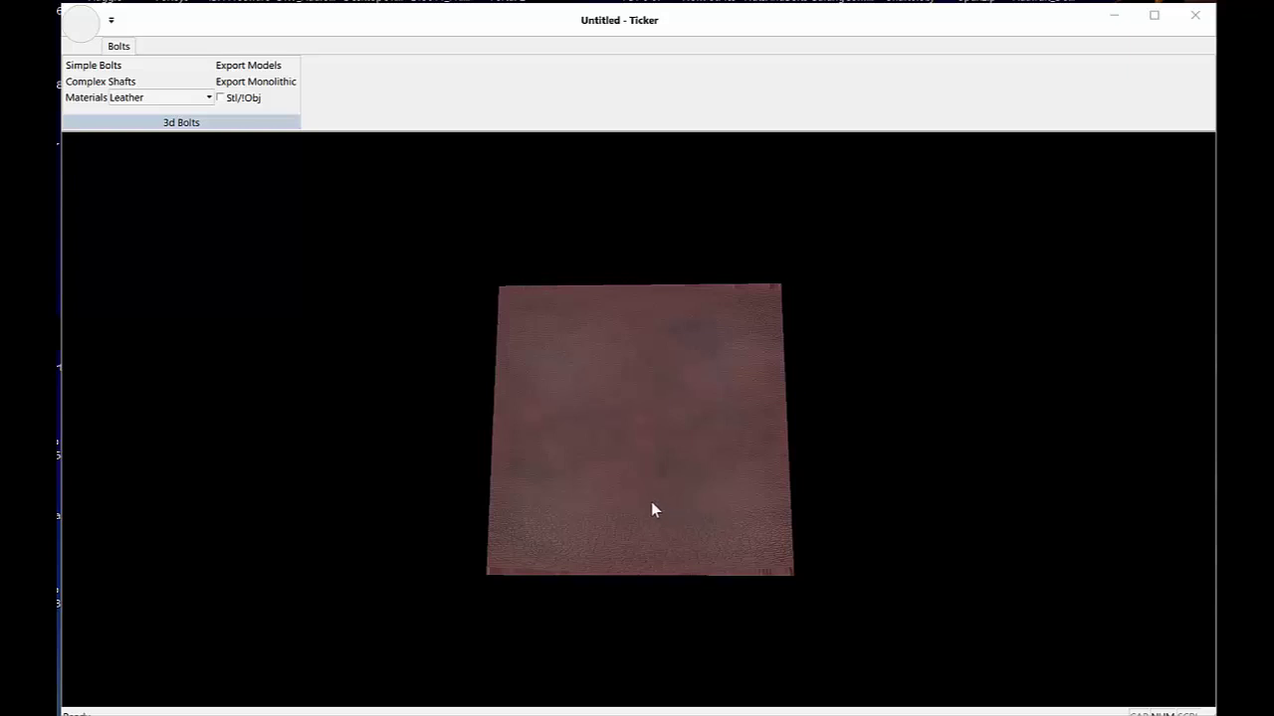
- Set the bolt material to Marble
middle_click_drag(644, 503, 534, 450)
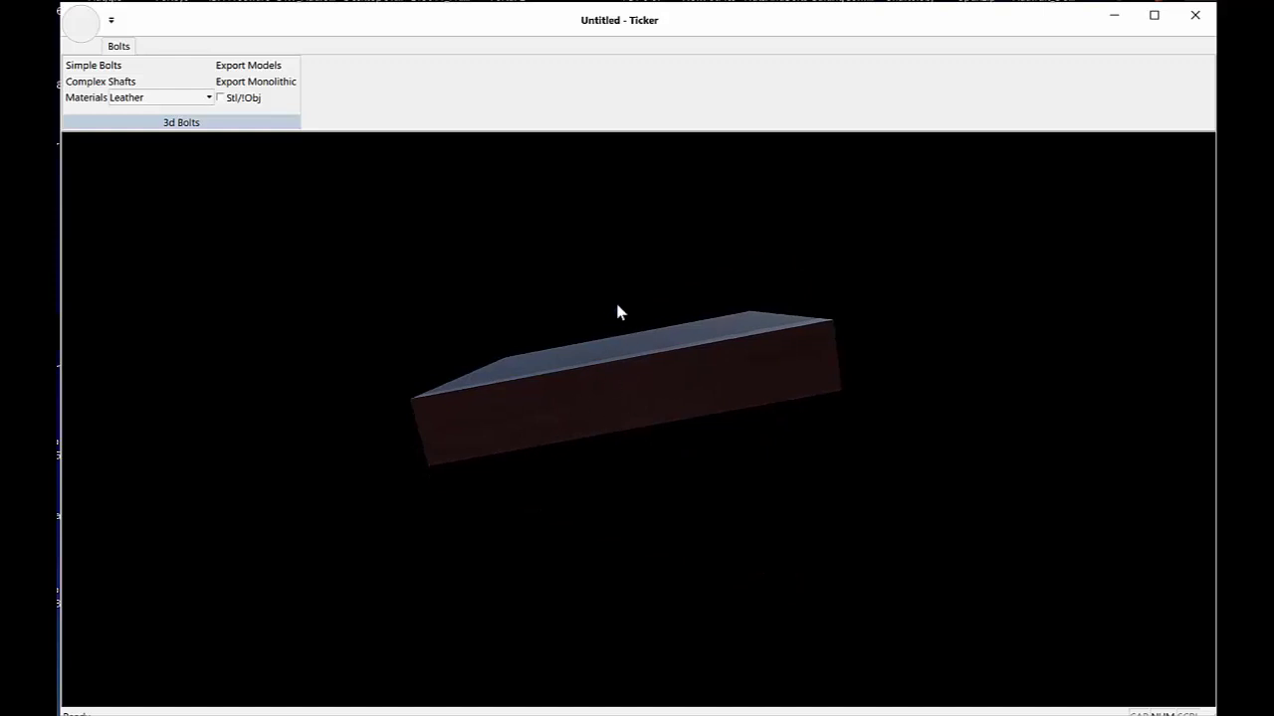
middle_click_drag(617, 312, 616, 471)
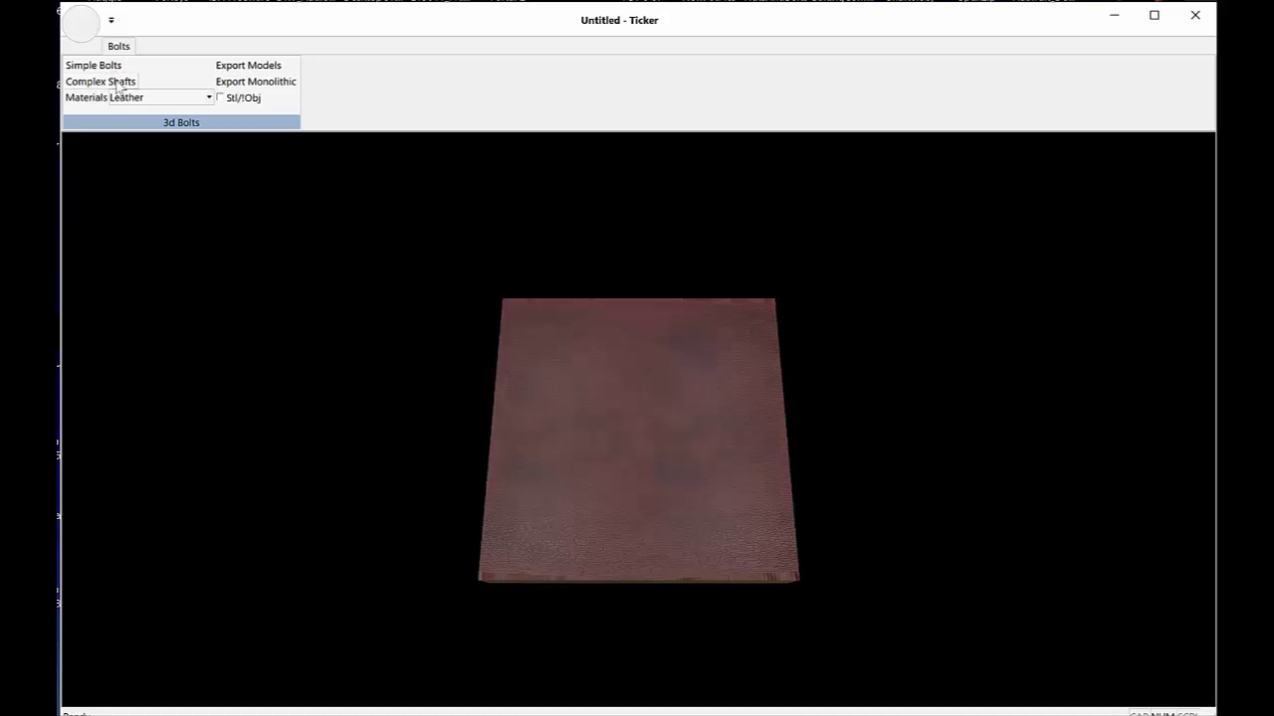
left_click(209, 98)
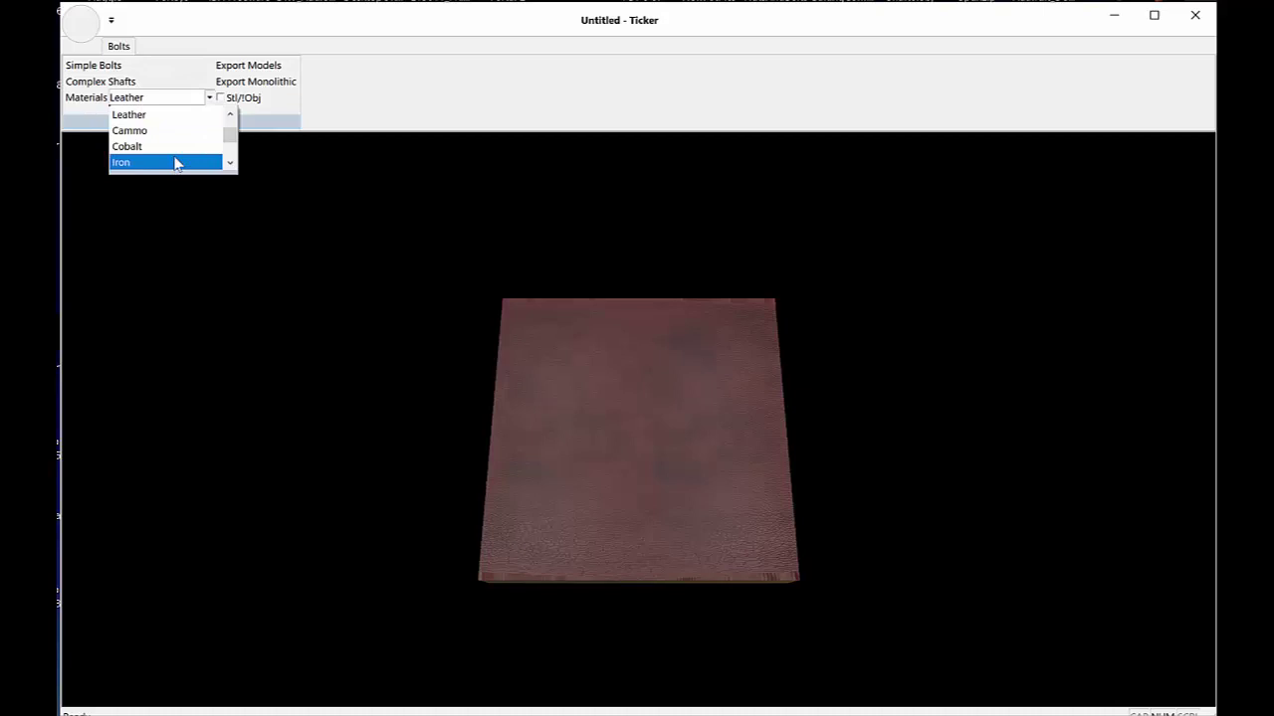
scroll(189, 140, "down", 1)
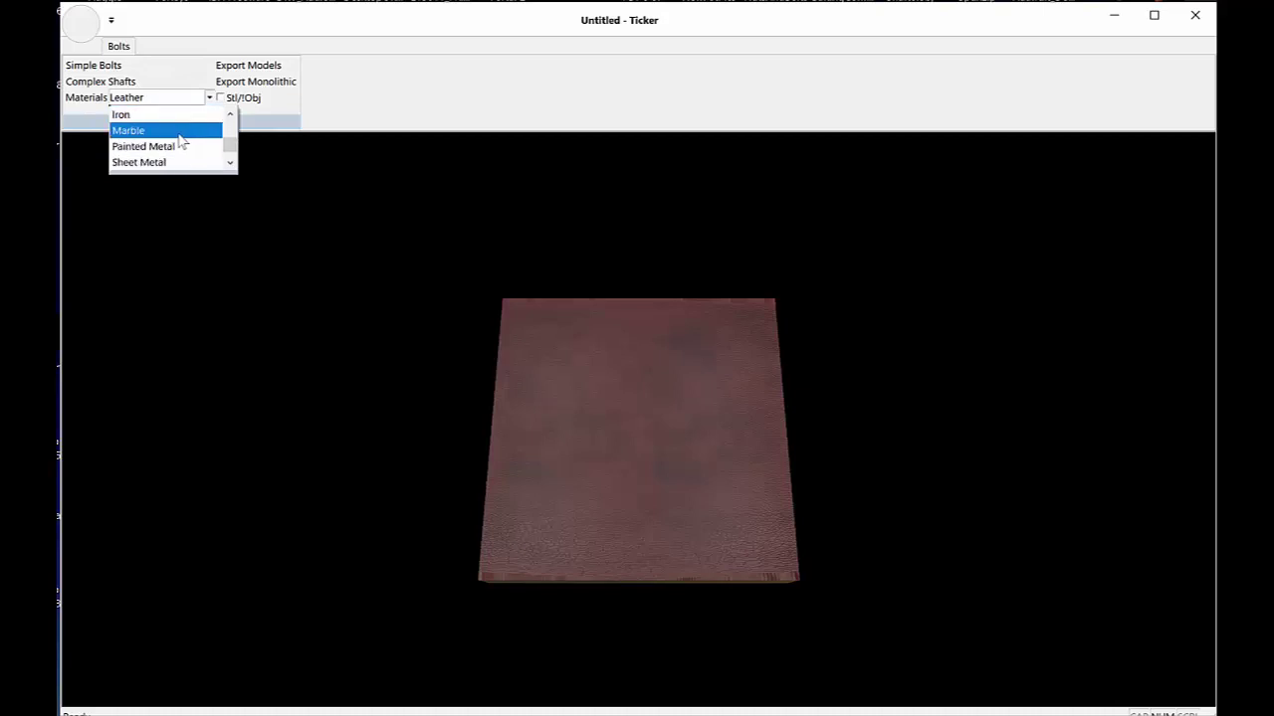
left_click(180, 135)
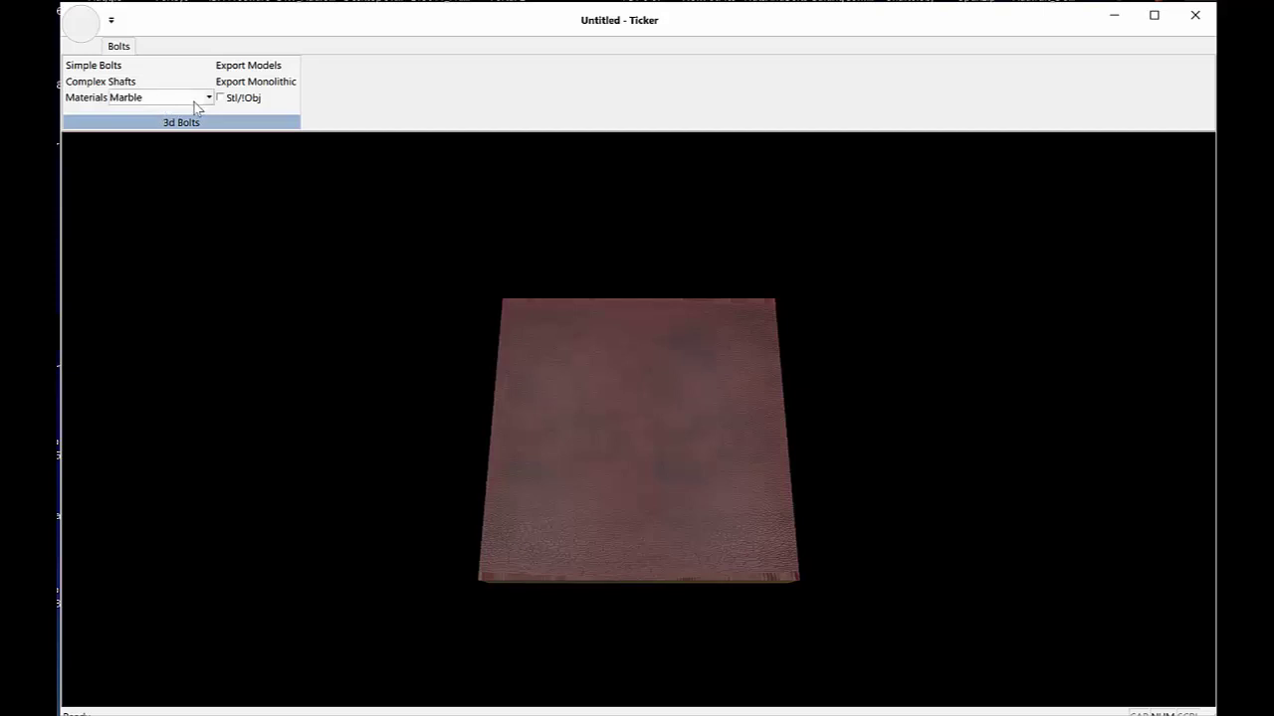
- Start a new simple bolt and move its settings dialog clear of the plate's centre
scroll(614, 494, "up", 4)
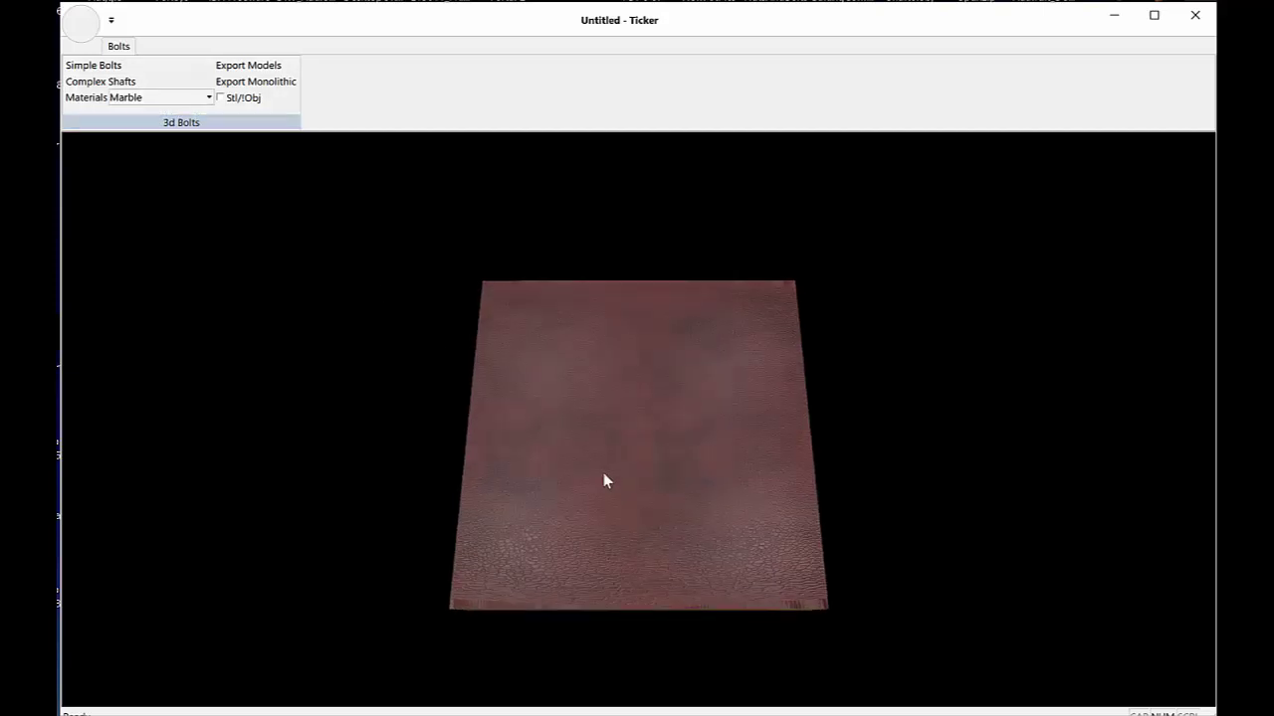
mouse_move(588, 415)
left_mouse_down()
mouse_move(691, 548)
mouse_move(589, 387)
mouse_move(605, 415)
left_mouse_up()
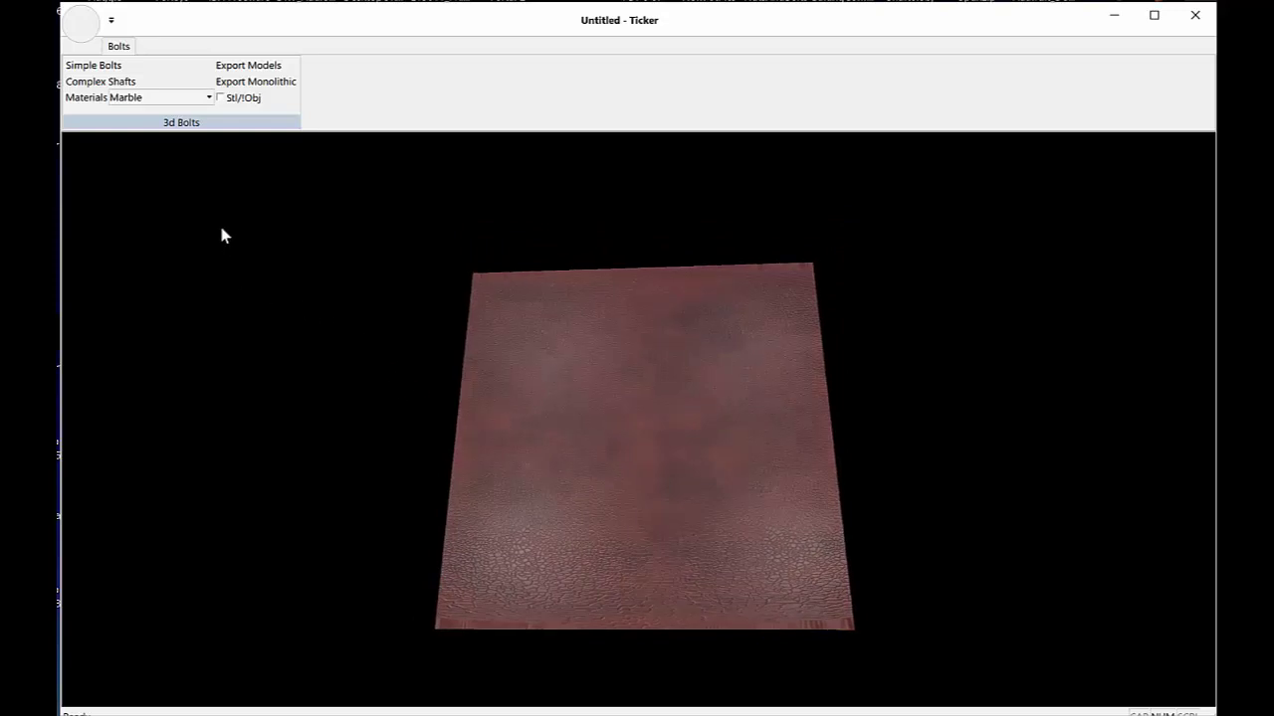
left_click(92, 65)
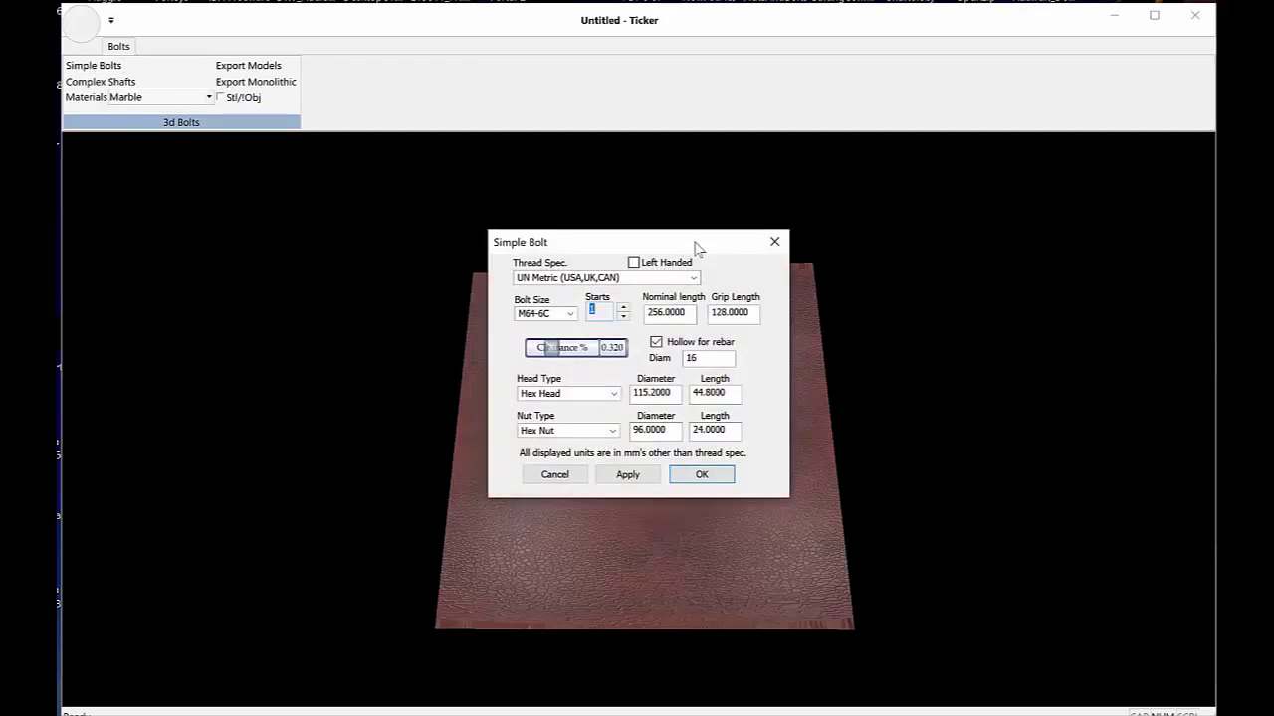
left_click_drag(696, 247, 753, 222)
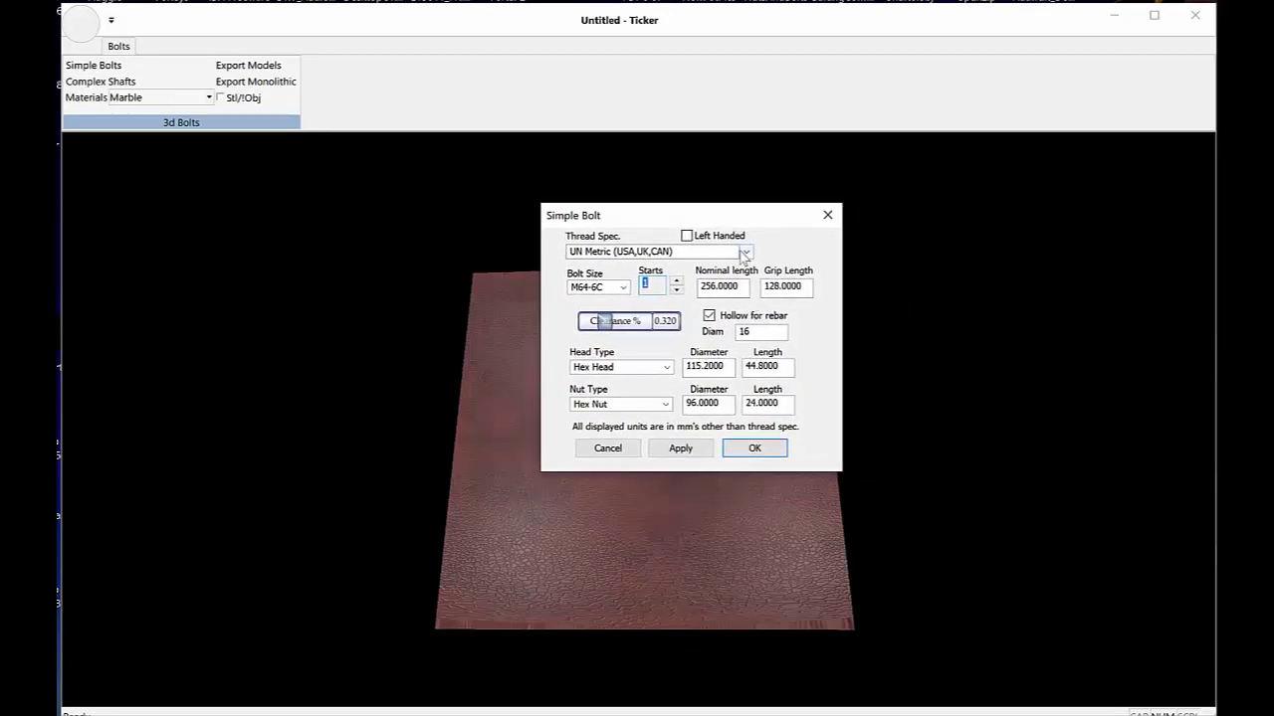
- Try another thread spec, UN Imperial (USA,UK,CAN), for the bolt and switch back to UN Metric (USA,UK,CAN)
left_click(745, 252)
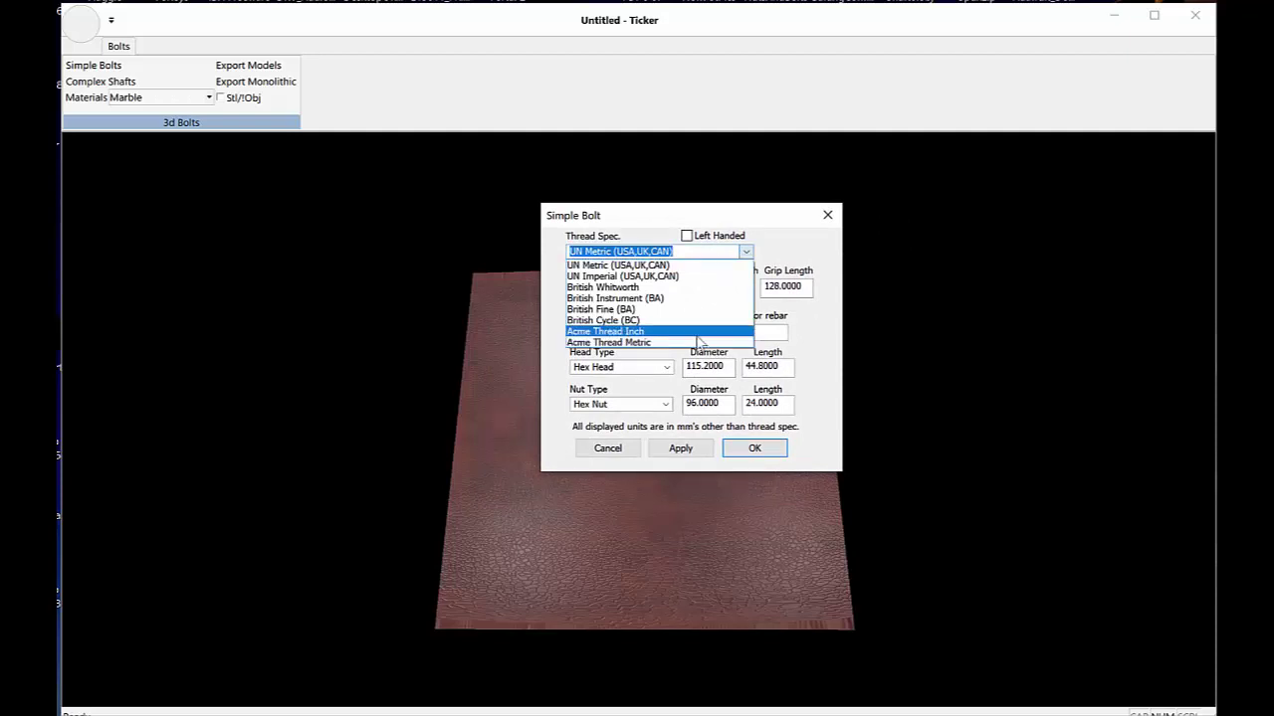
left_click(708, 286)
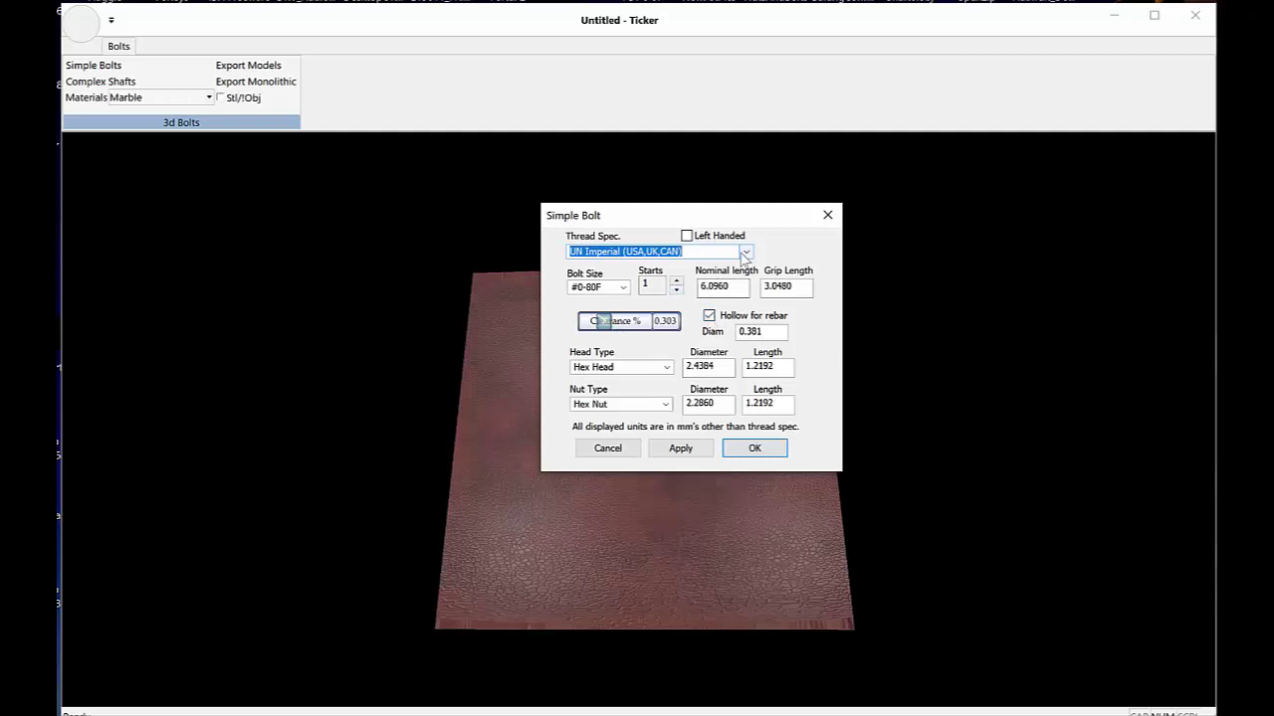
left_click(746, 252)
left_click(662, 265)
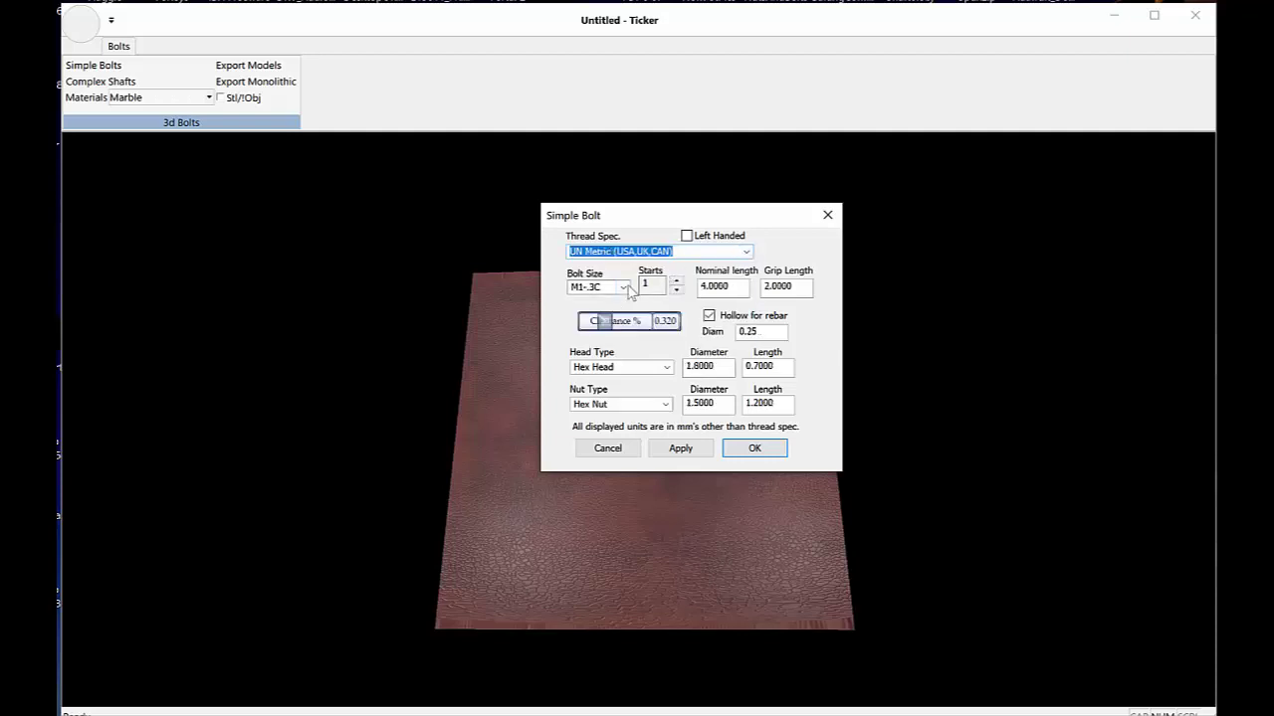
- Set the bolt size to M20-2.5C
left_click(624, 288)
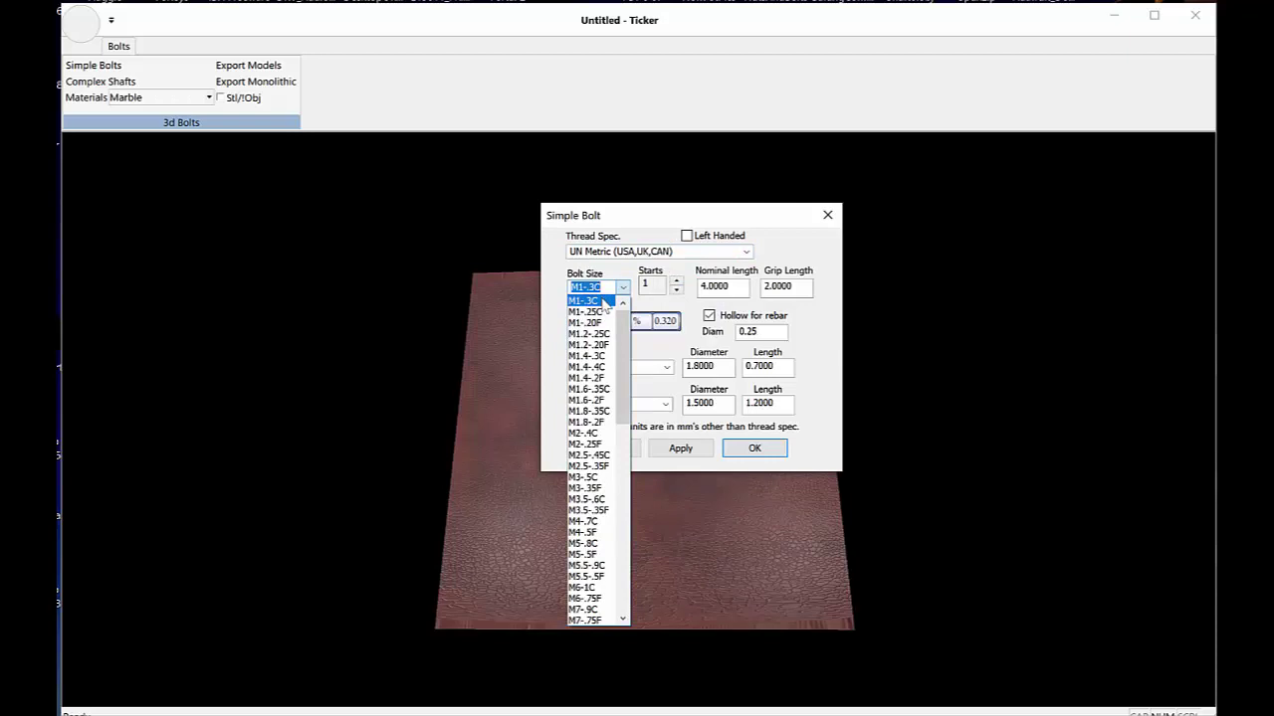
left_click_drag(623, 366, 622, 512)
left_click(597, 401)
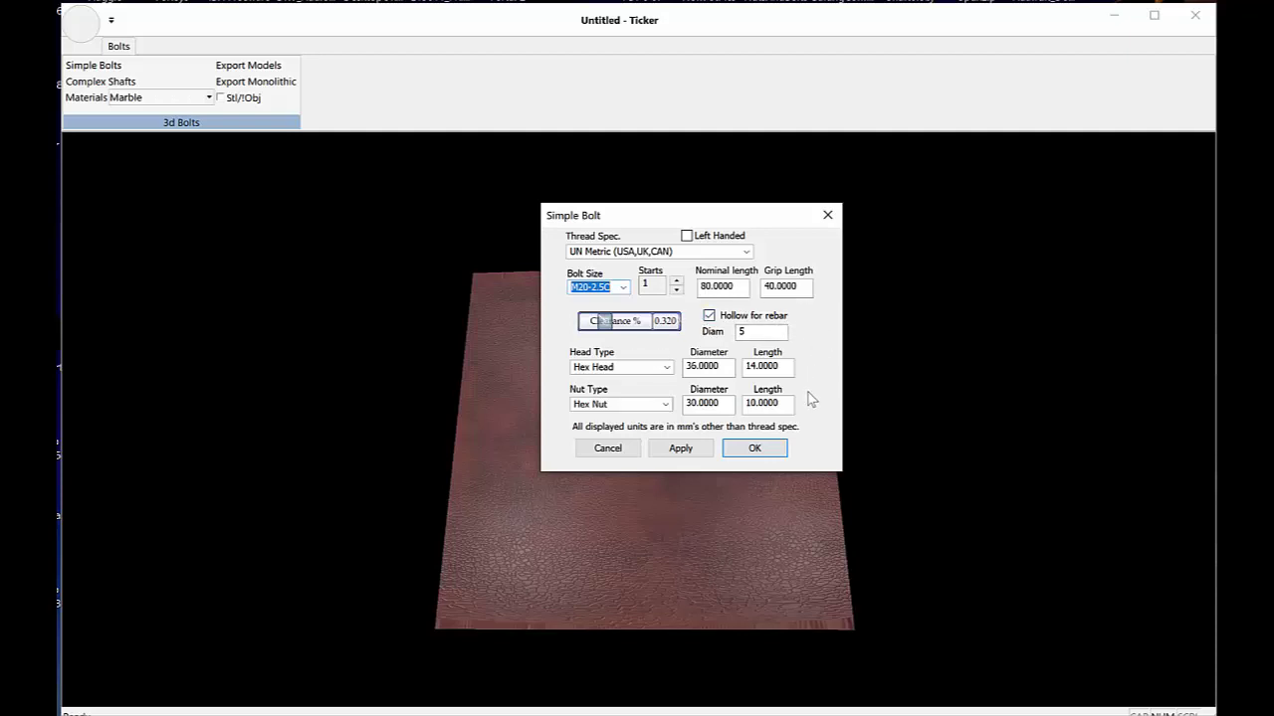
- Review the bolt's nominal length, grip length and rebar hole diameter, and toggle the left-handed thread option on and off
left_click(709, 287)
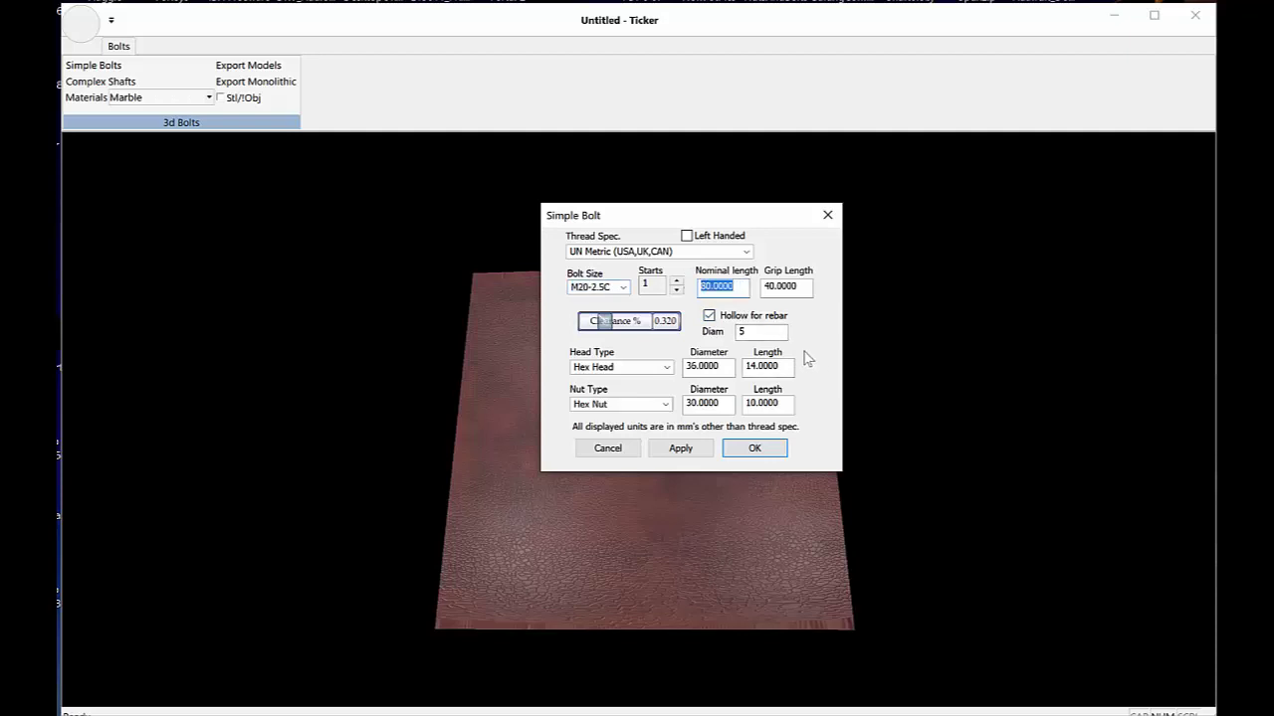
left_click_drag(805, 286, 736, 287)
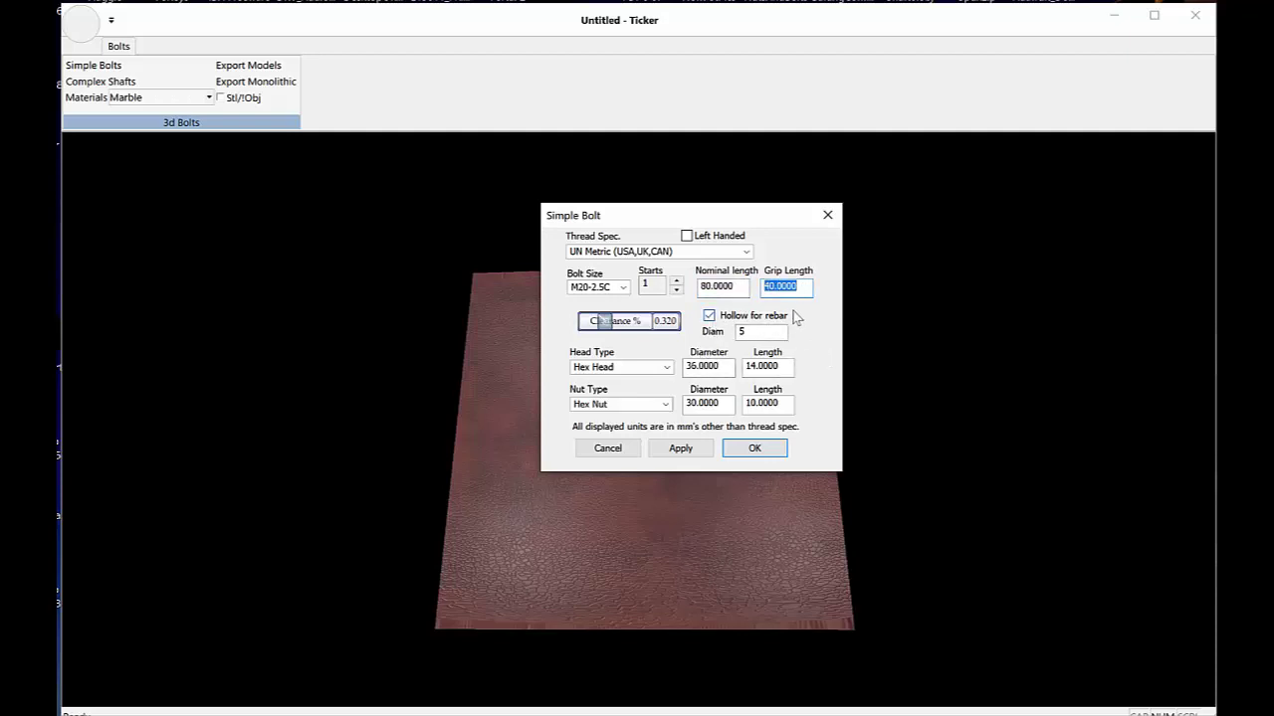
double_click(743, 331)
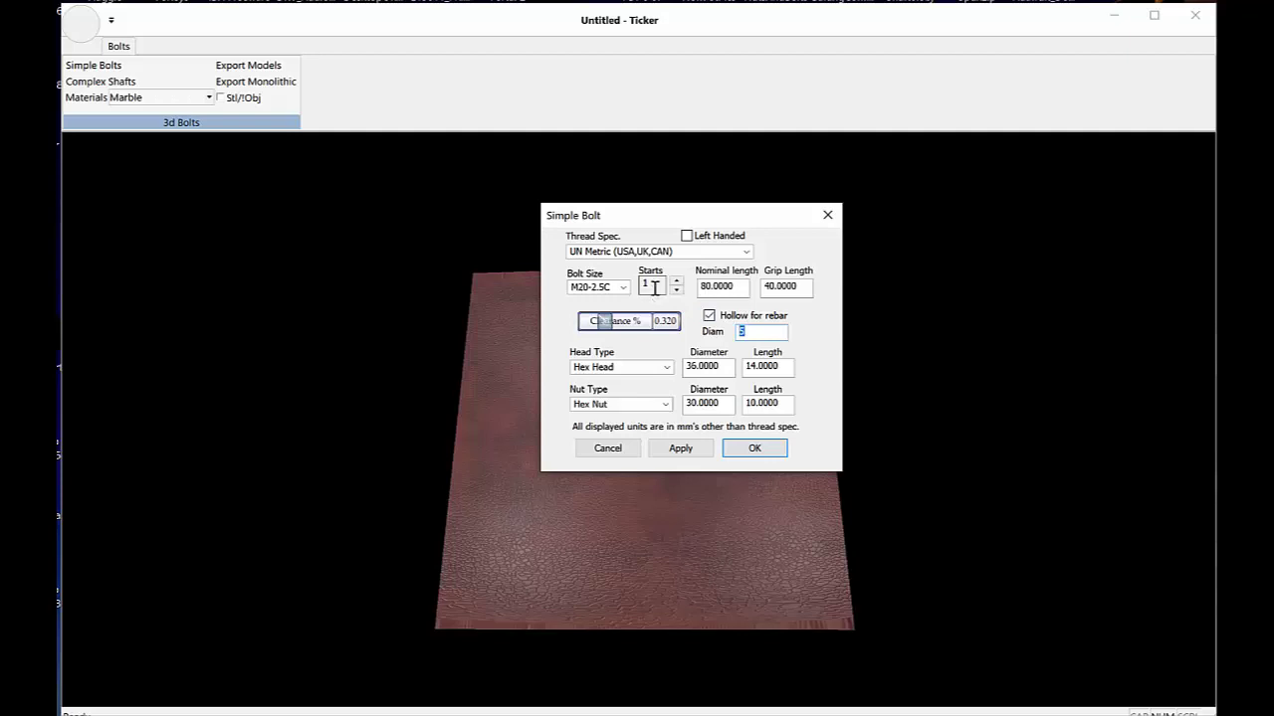
left_click(688, 236)
left_click(687, 235)
- Give the bolt a Socket Cap head and a Hex Nut, and generate the model
left_click(667, 368)
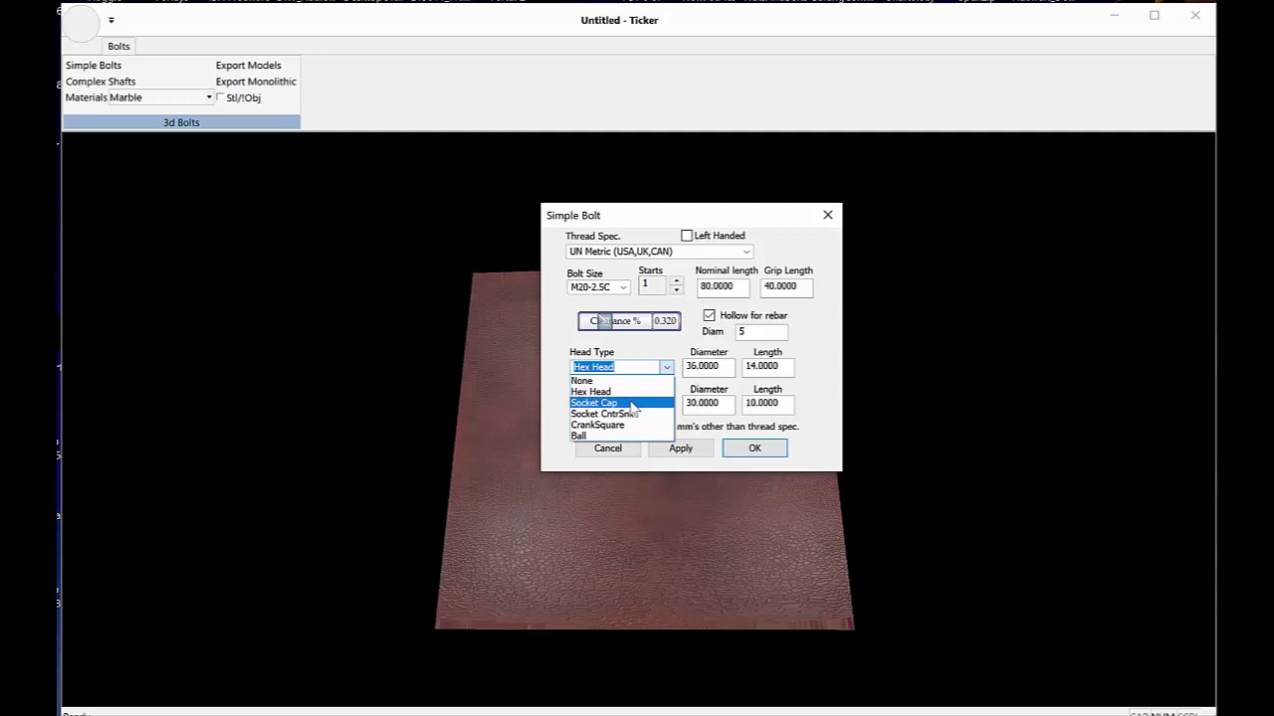
left_click(631, 404)
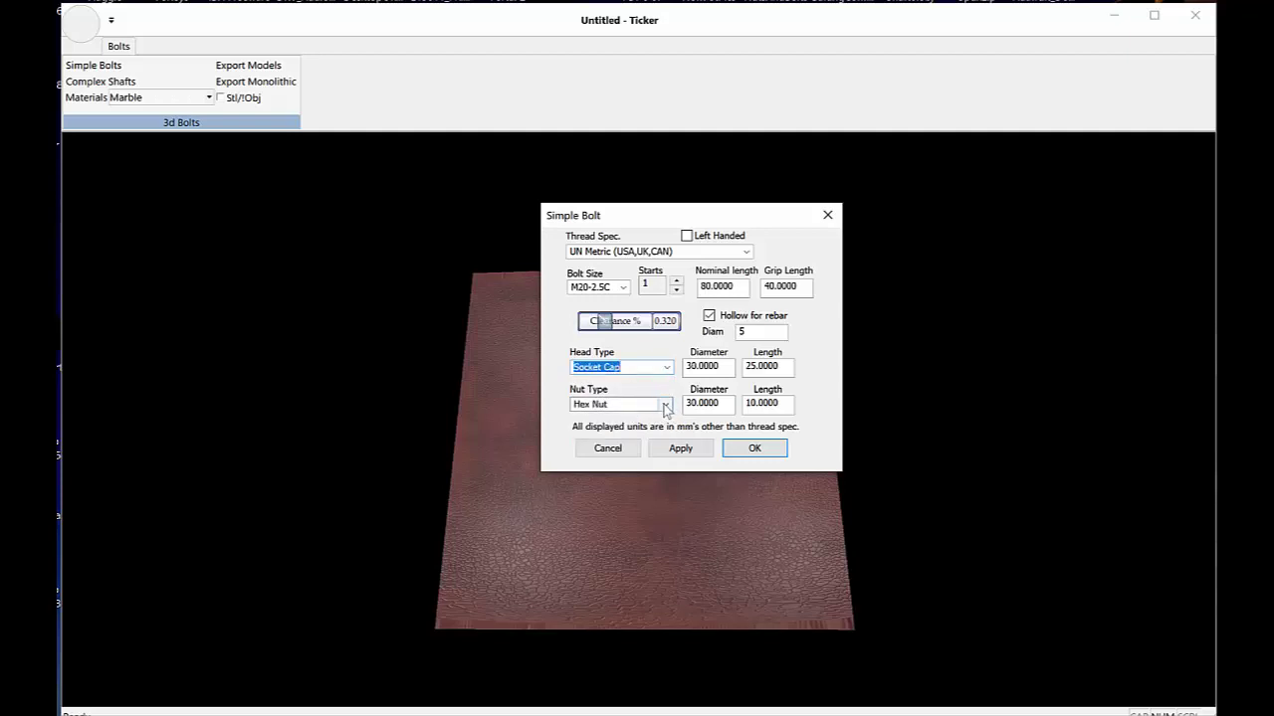
left_click(666, 405)
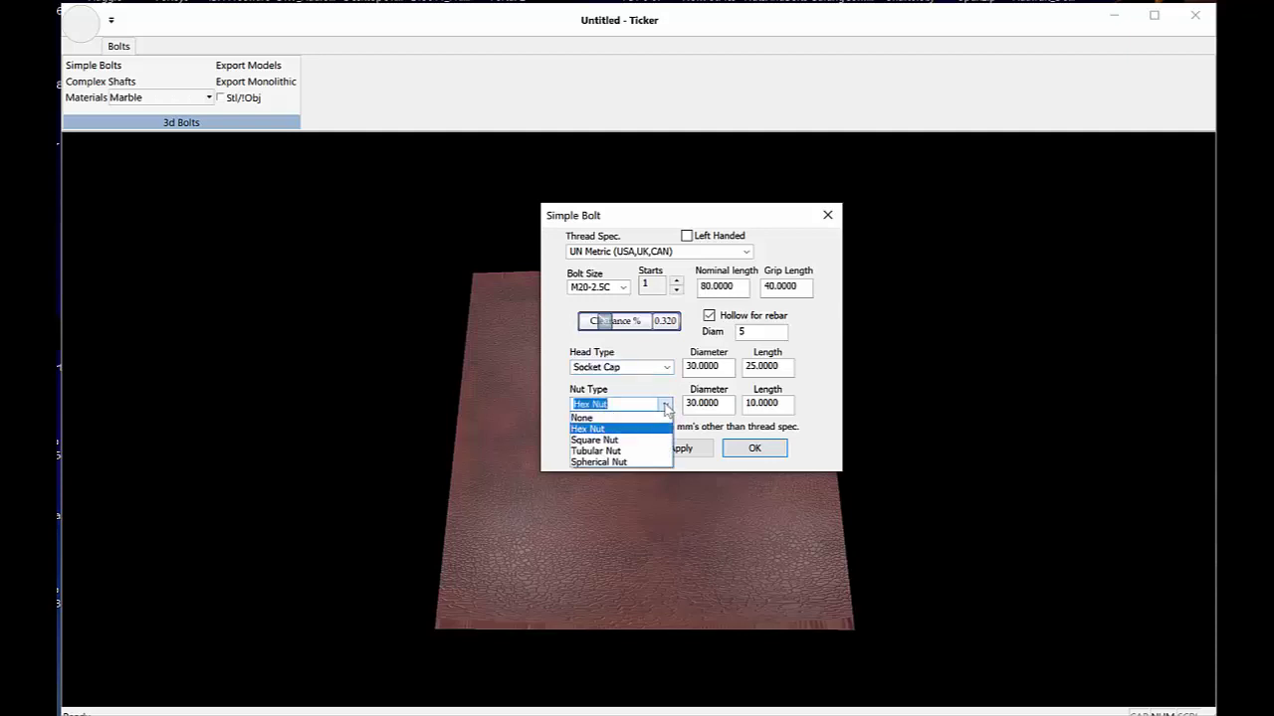
left_click(617, 429)
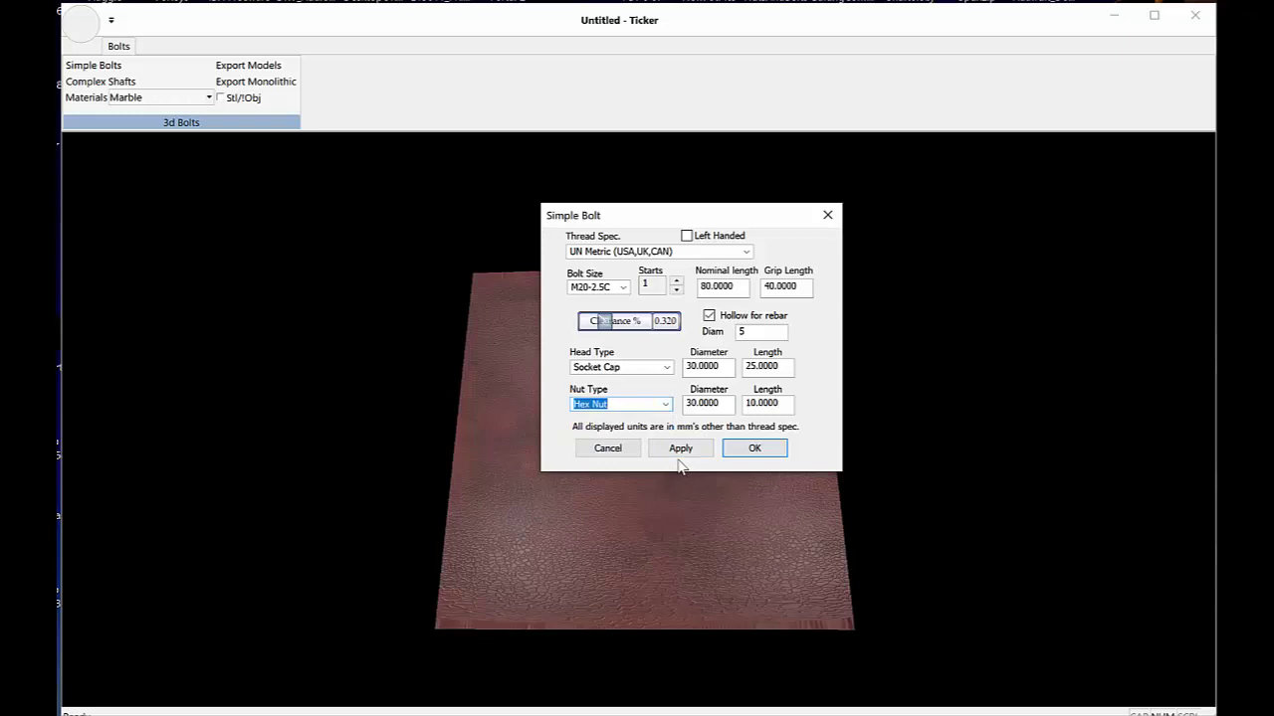
left_click(754, 449)
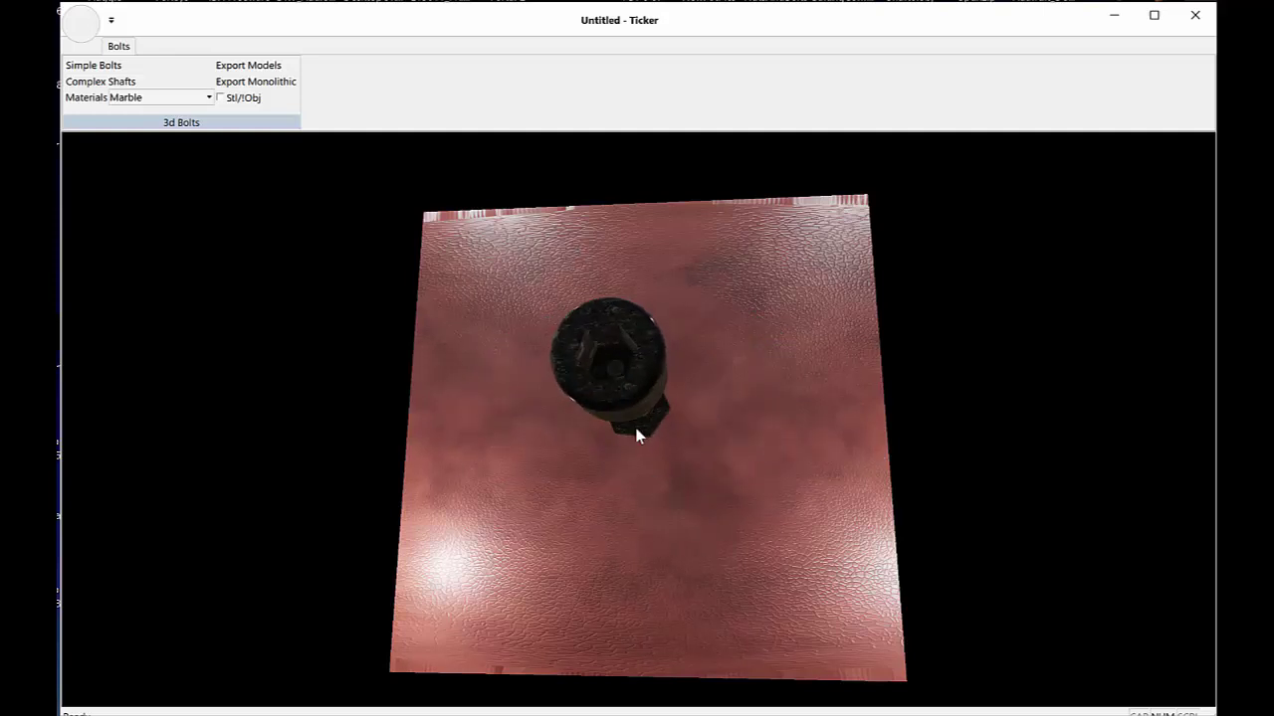
- Inspect the generated bolt from another angle and toggle the Stl/!Obj export option on and off
left_click_drag(631, 467, 600, 438)
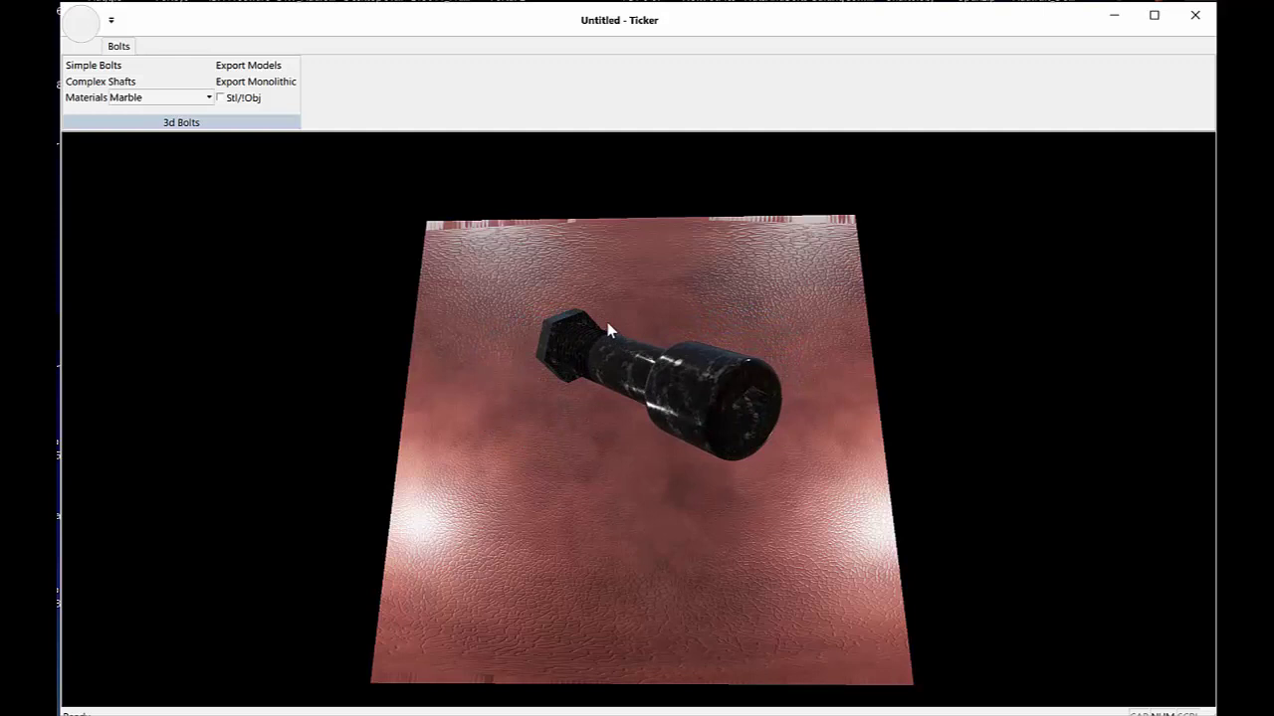
left_click(239, 100)
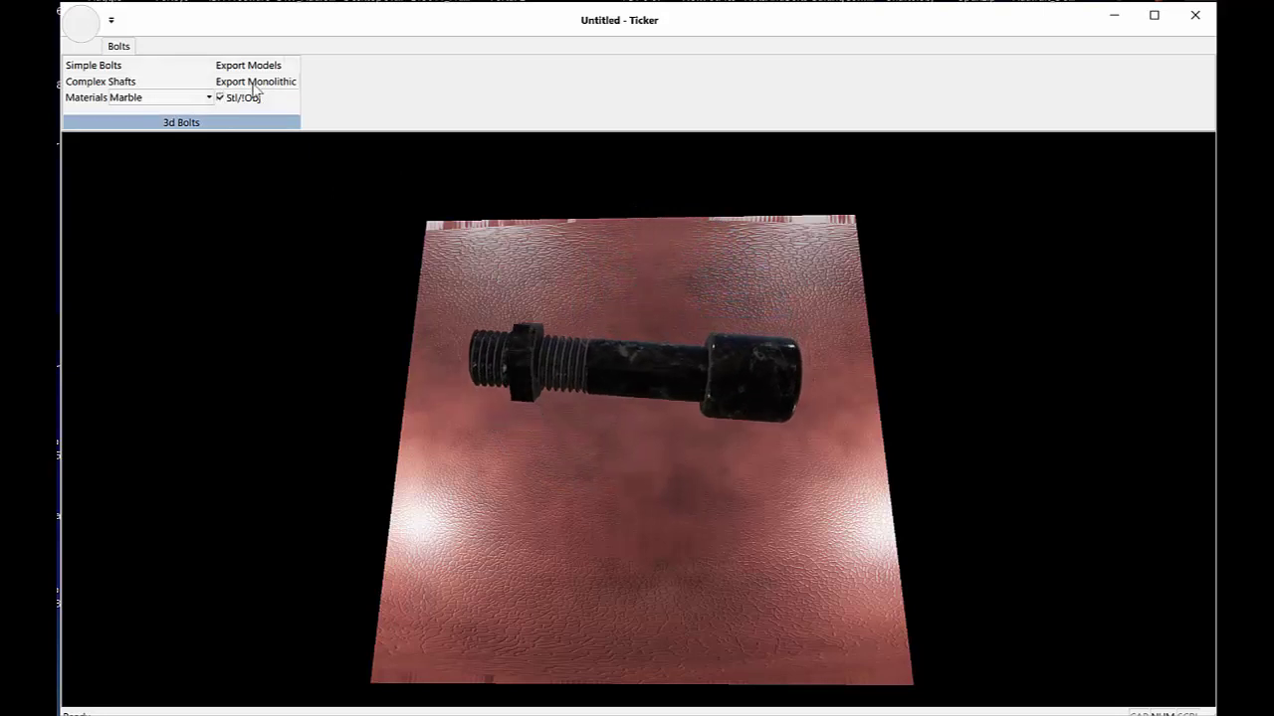
left_click(243, 99)
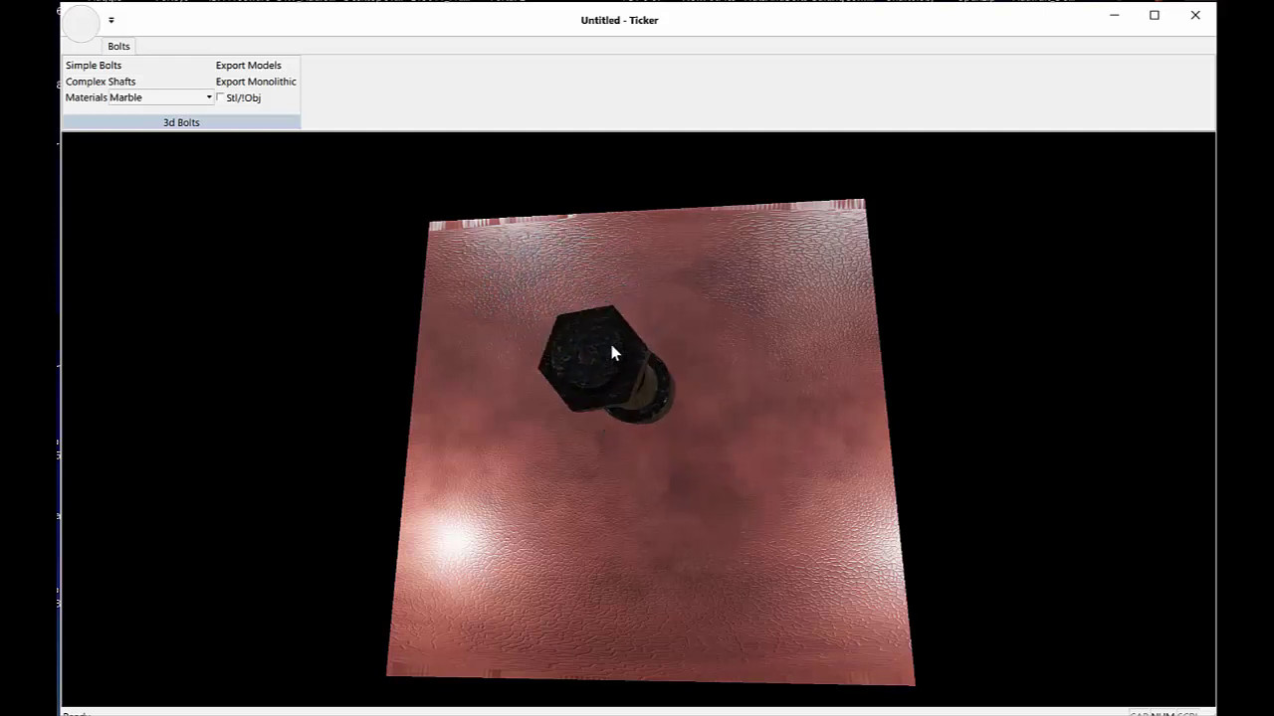
- Start a complex shaft design with a round shaft section and turn off the rebar hollow
left_click(112, 81)
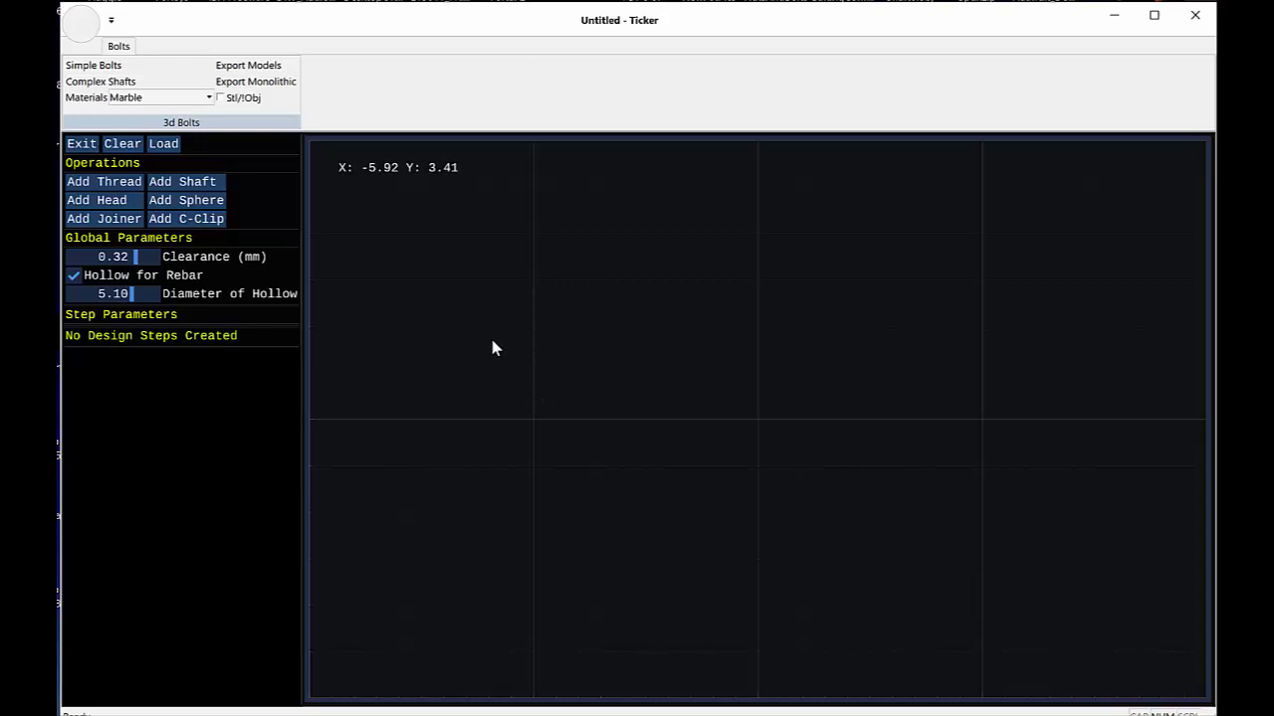
left_click(165, 185)
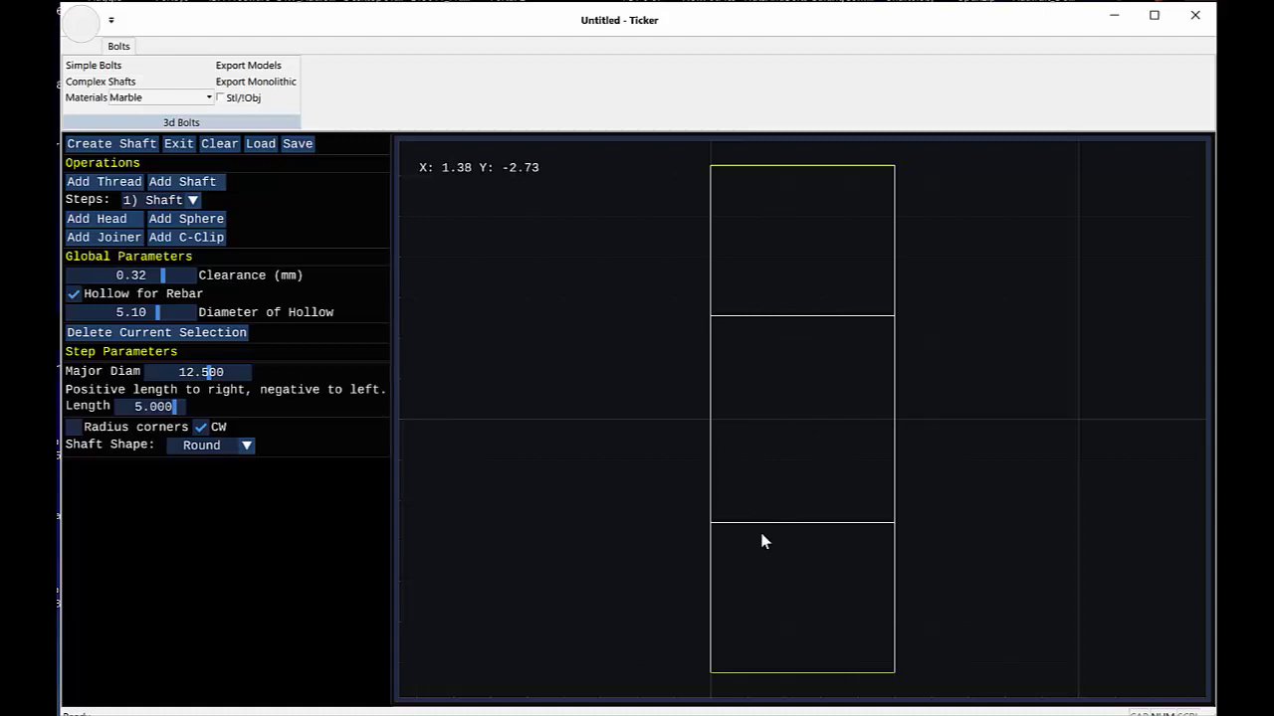
left_click(74, 296)
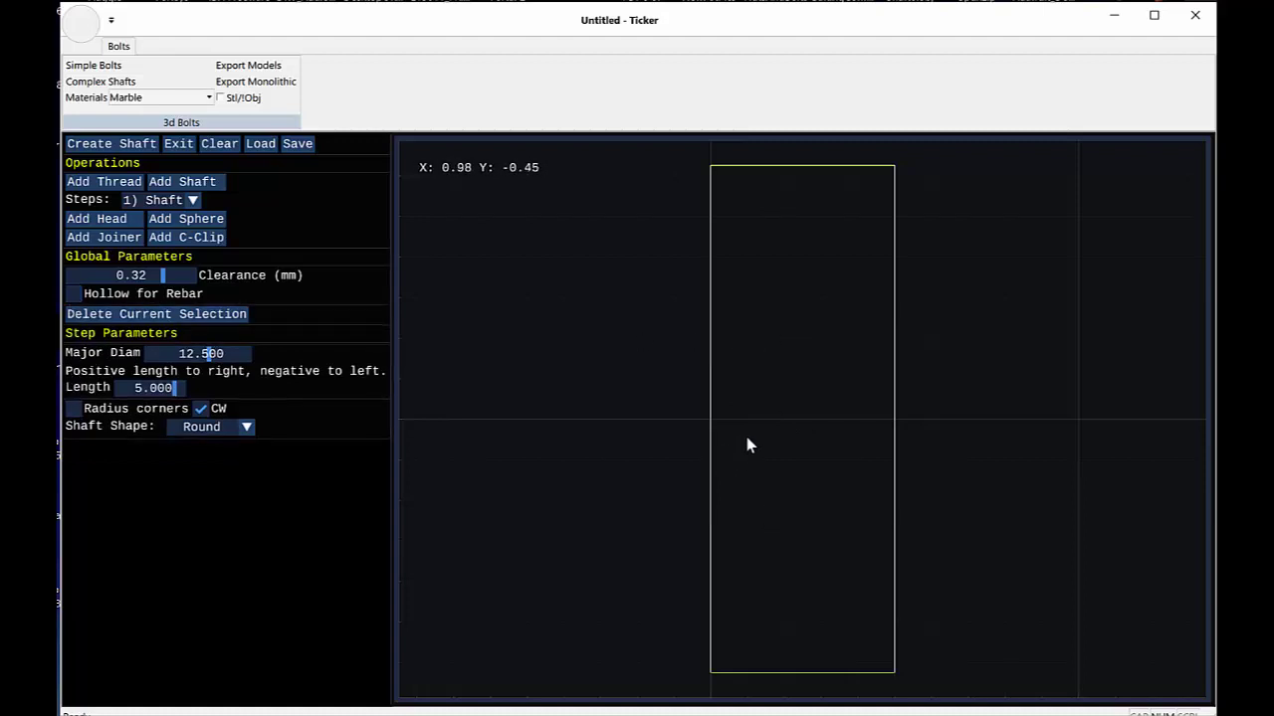
scroll(764, 451, "down", 3)
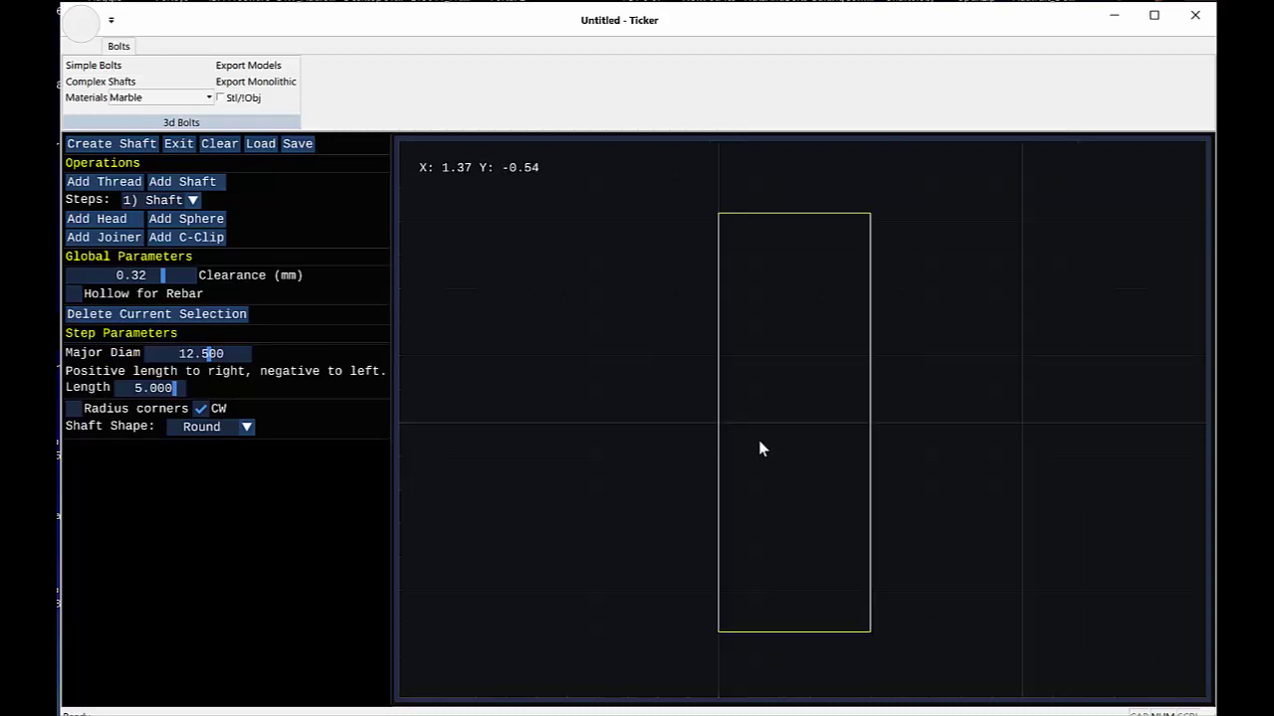
scroll(767, 432, "up", 3)
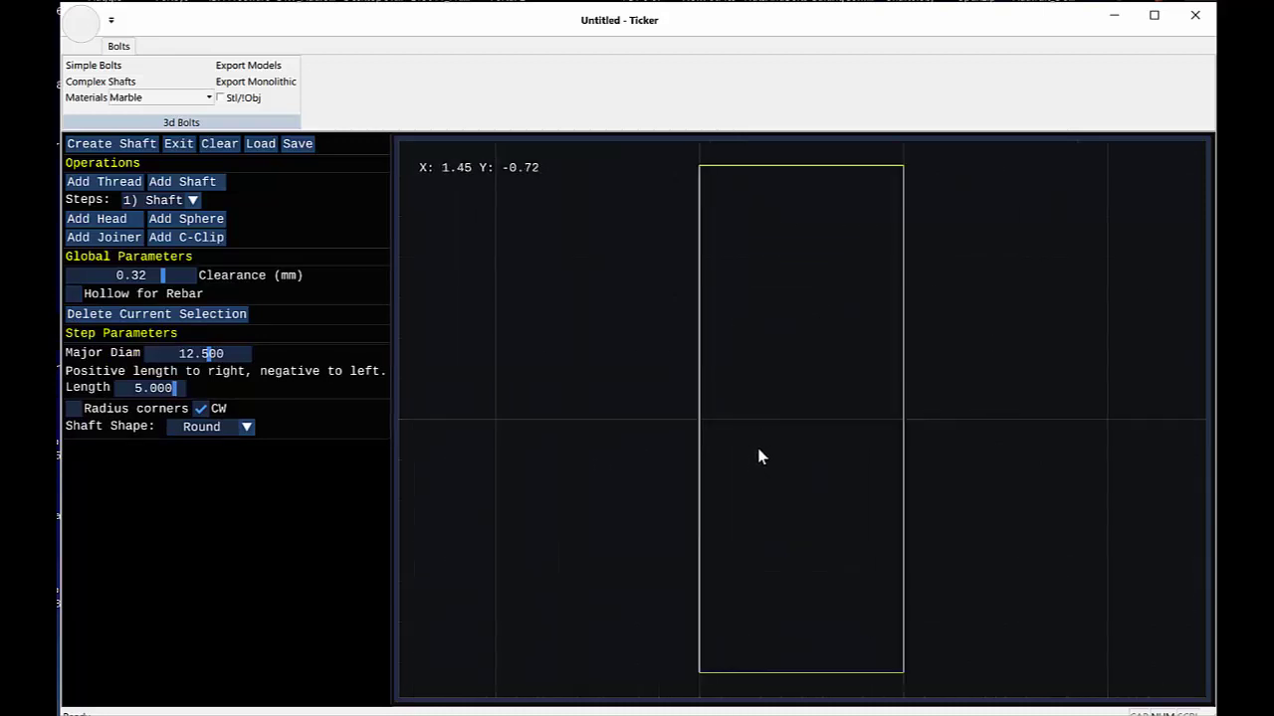
scroll(759, 455, "down", 2)
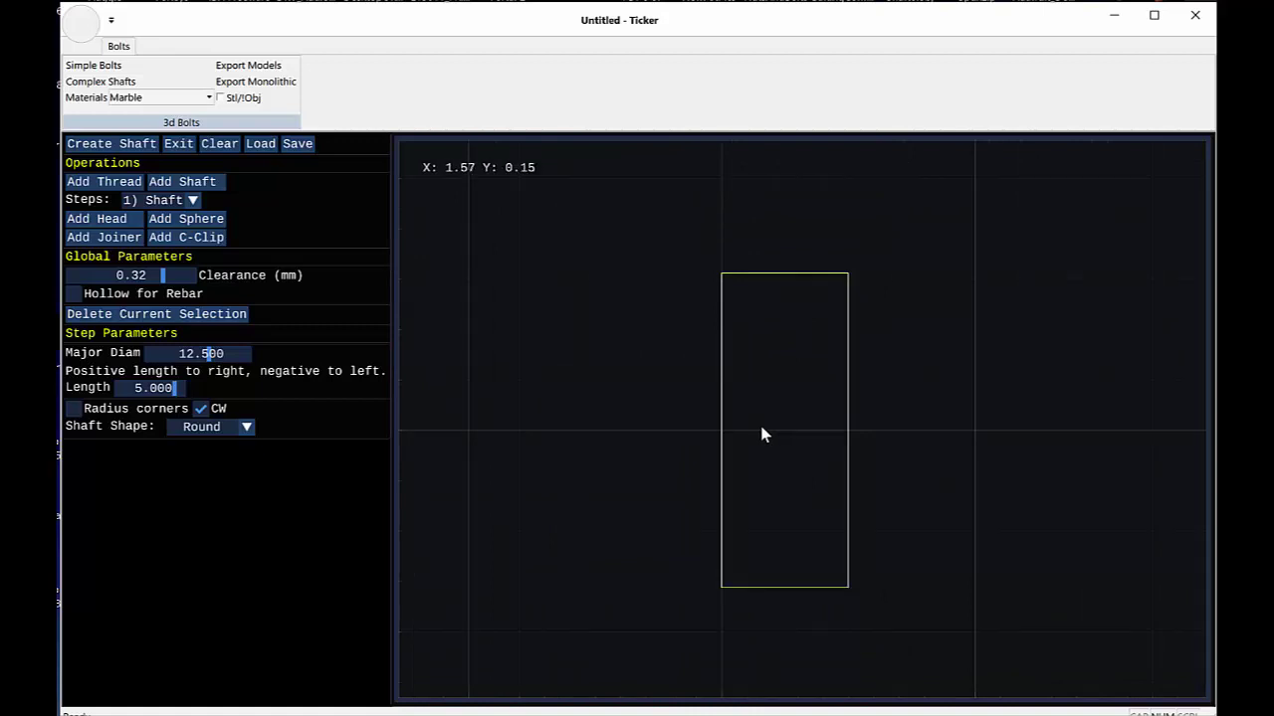
scroll(761, 435, "down", 1)
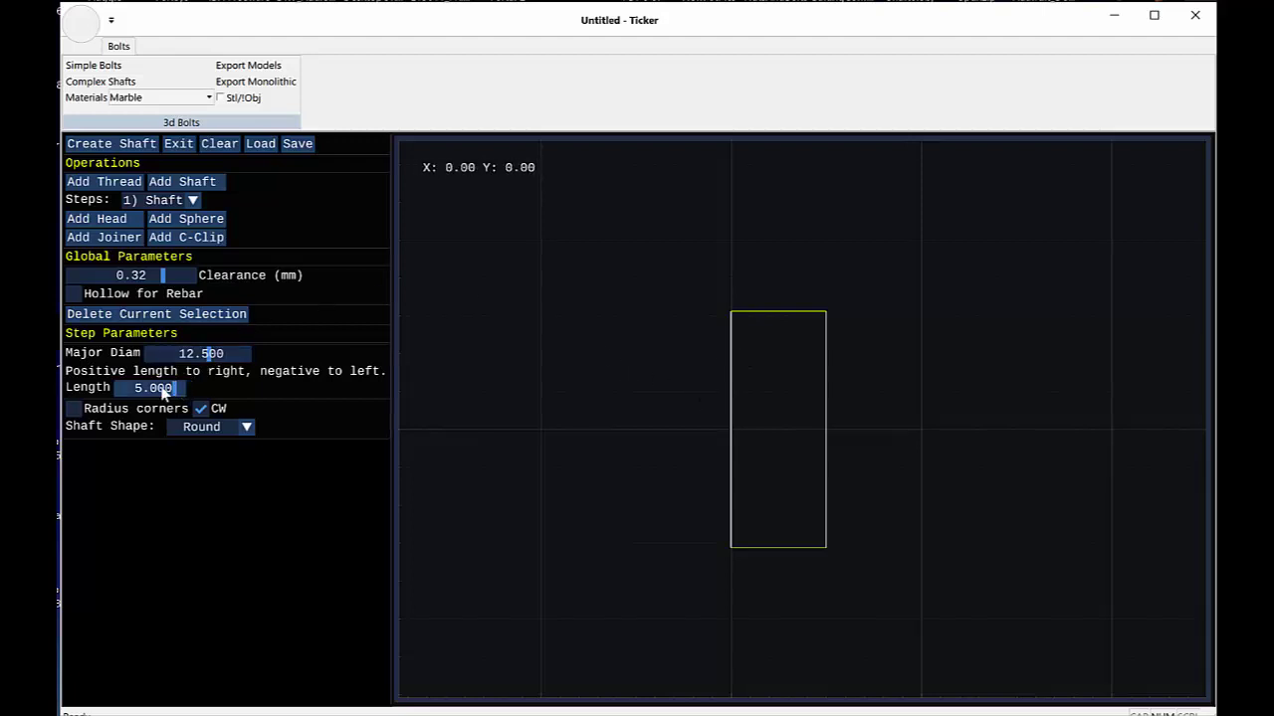
- Set the first shaft section's length to 12.5
left_click_drag(175, 396, 176, 399)
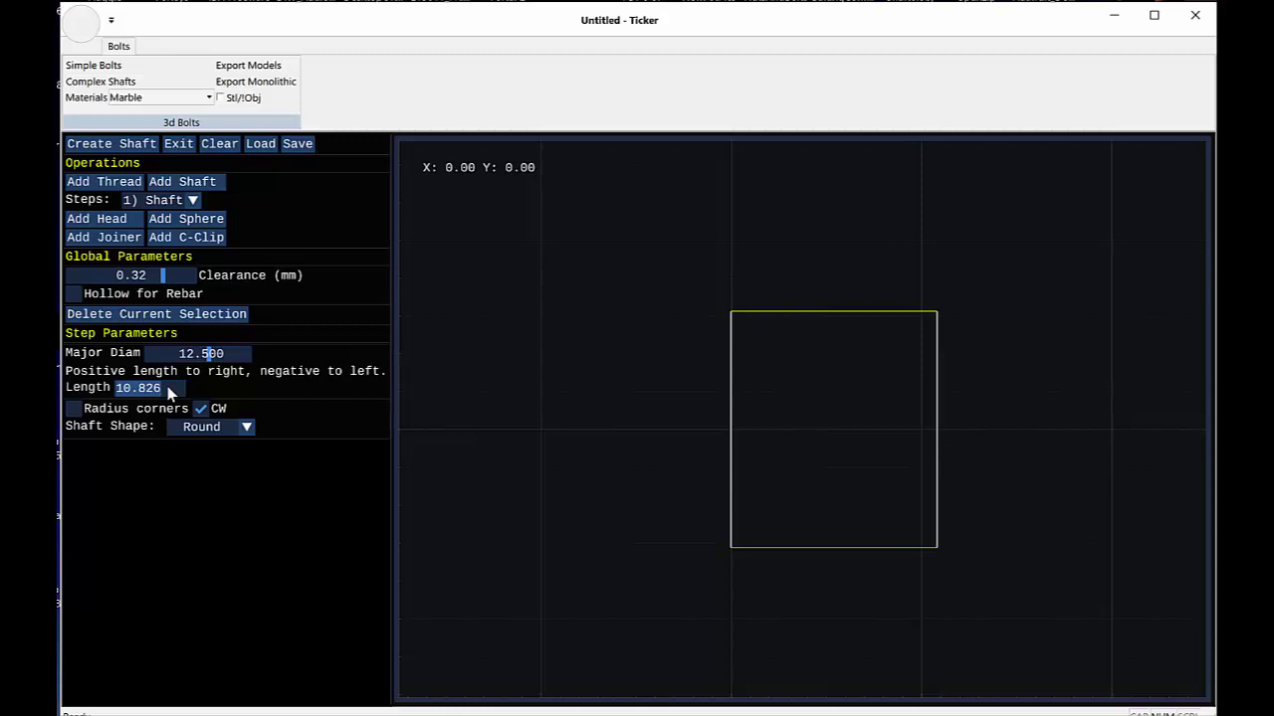
type("12.500")
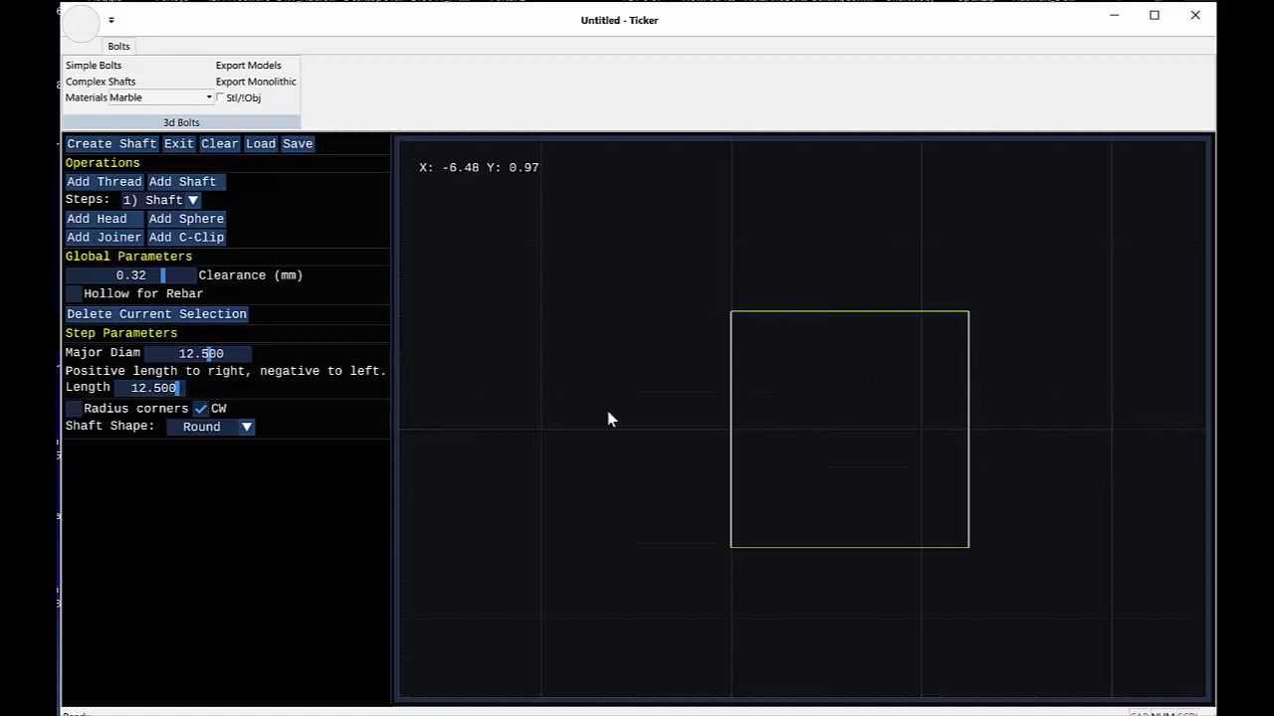
scroll(890, 418, "down", 3)
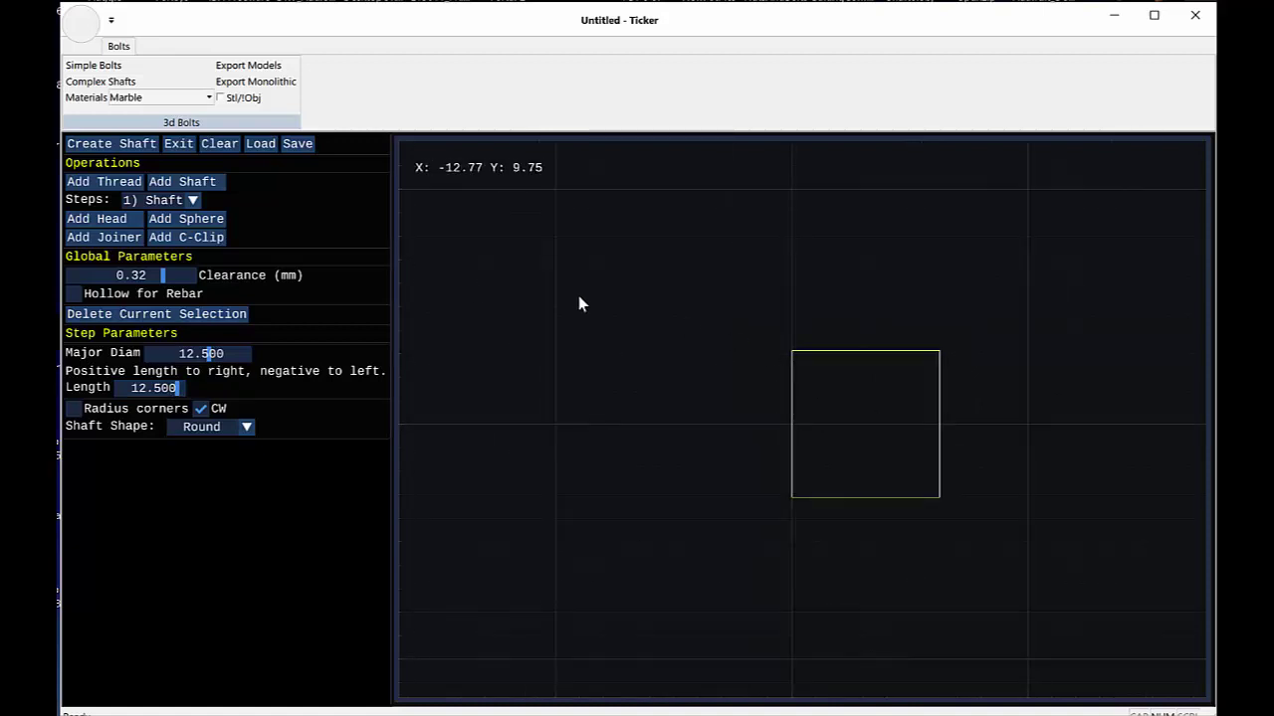
- Add a second round shaft section after the first and enlarge its major diameter to about 21.86
left_click(212, 183)
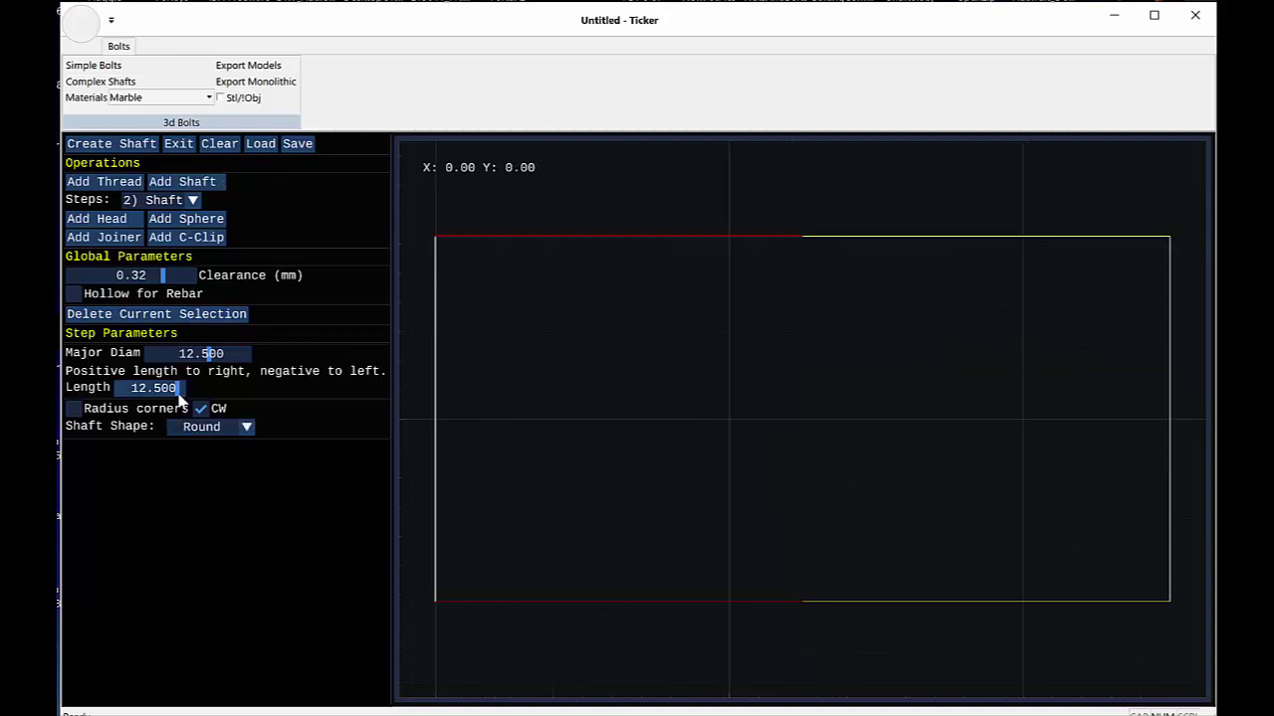
scroll(871, 428, "down", 3)
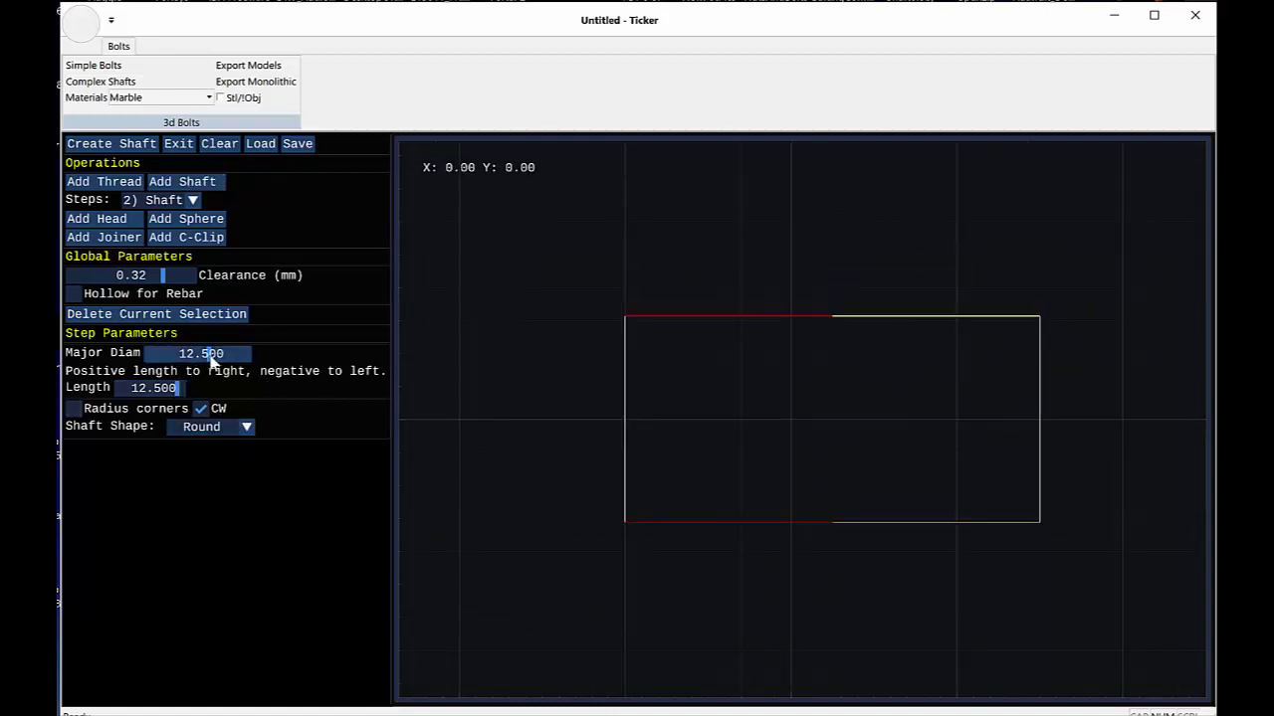
left_click_drag(211, 360, 221, 364)
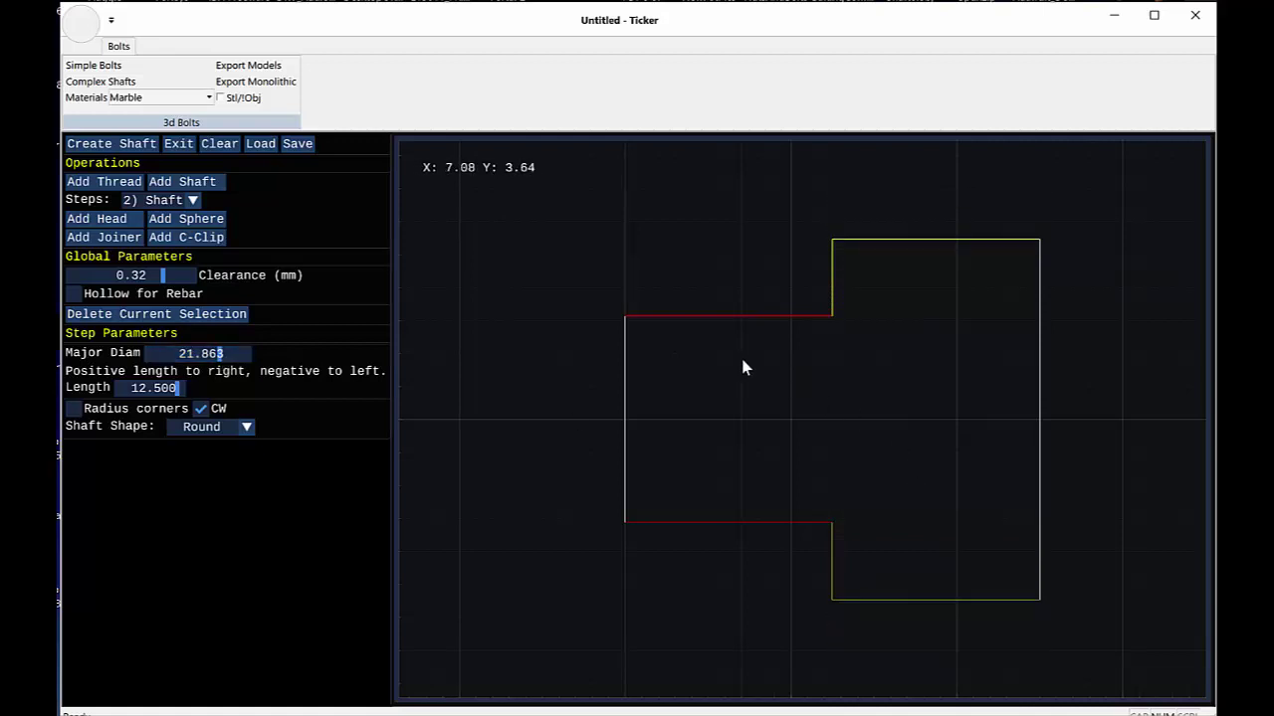
- Switch between the two shaft sections and try radius corners of 1.5 on the larger section
left_click(737, 359)
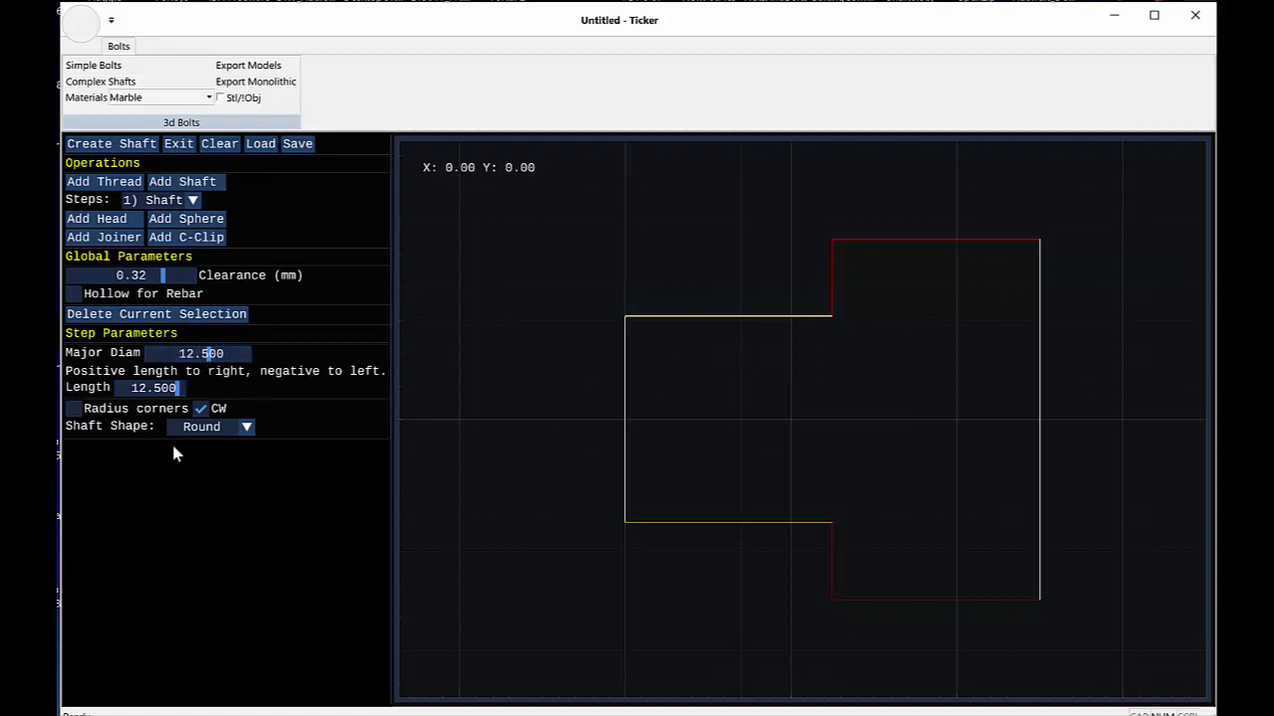
left_click(945, 377)
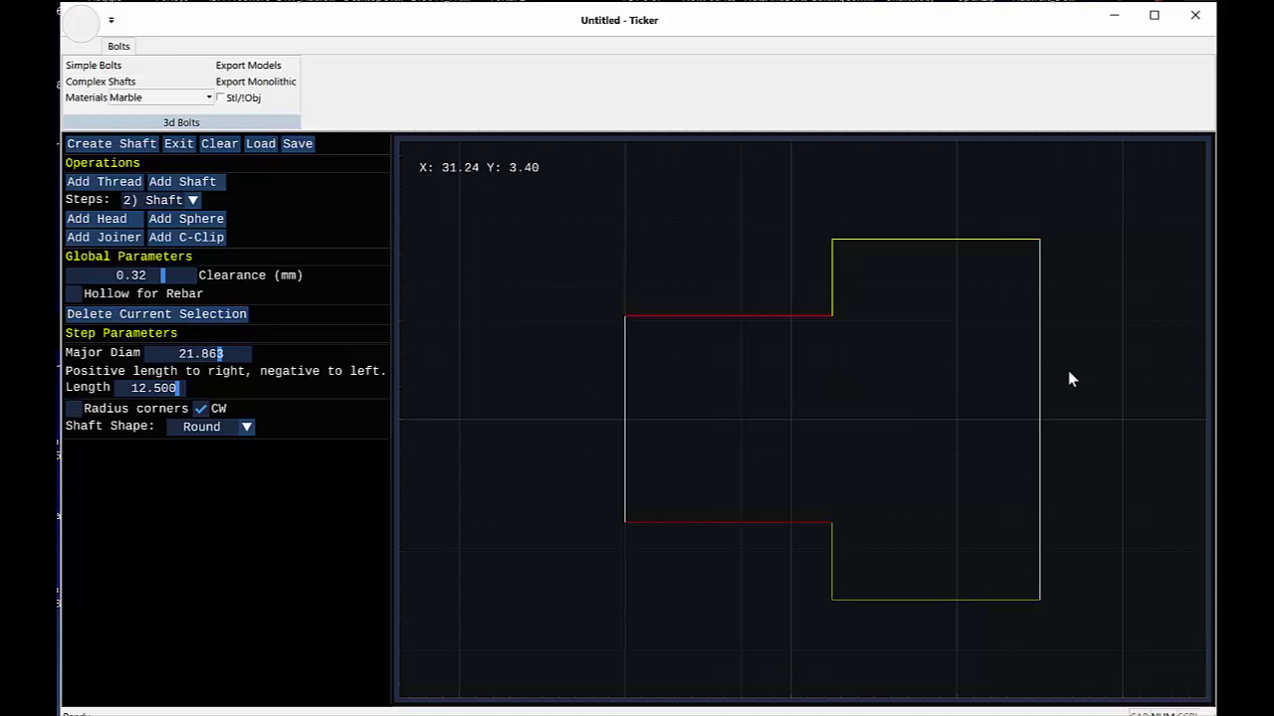
scroll(794, 416, "down", 1)
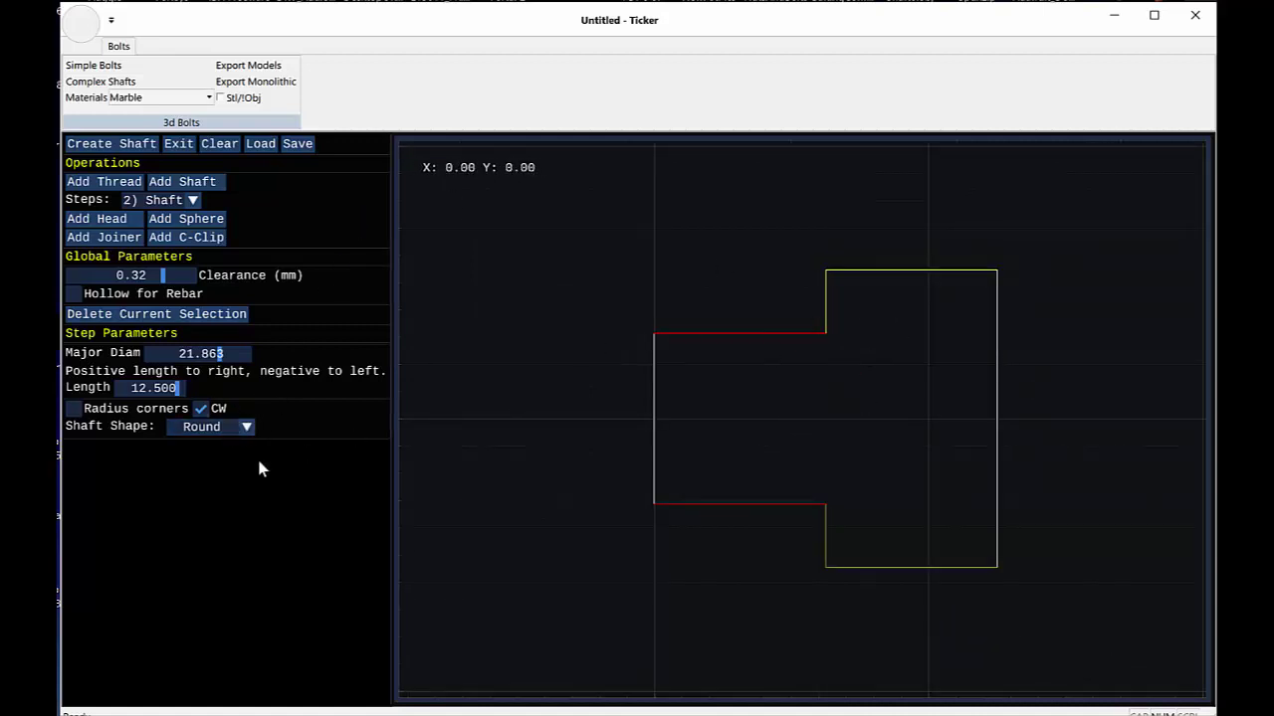
left_click(75, 410)
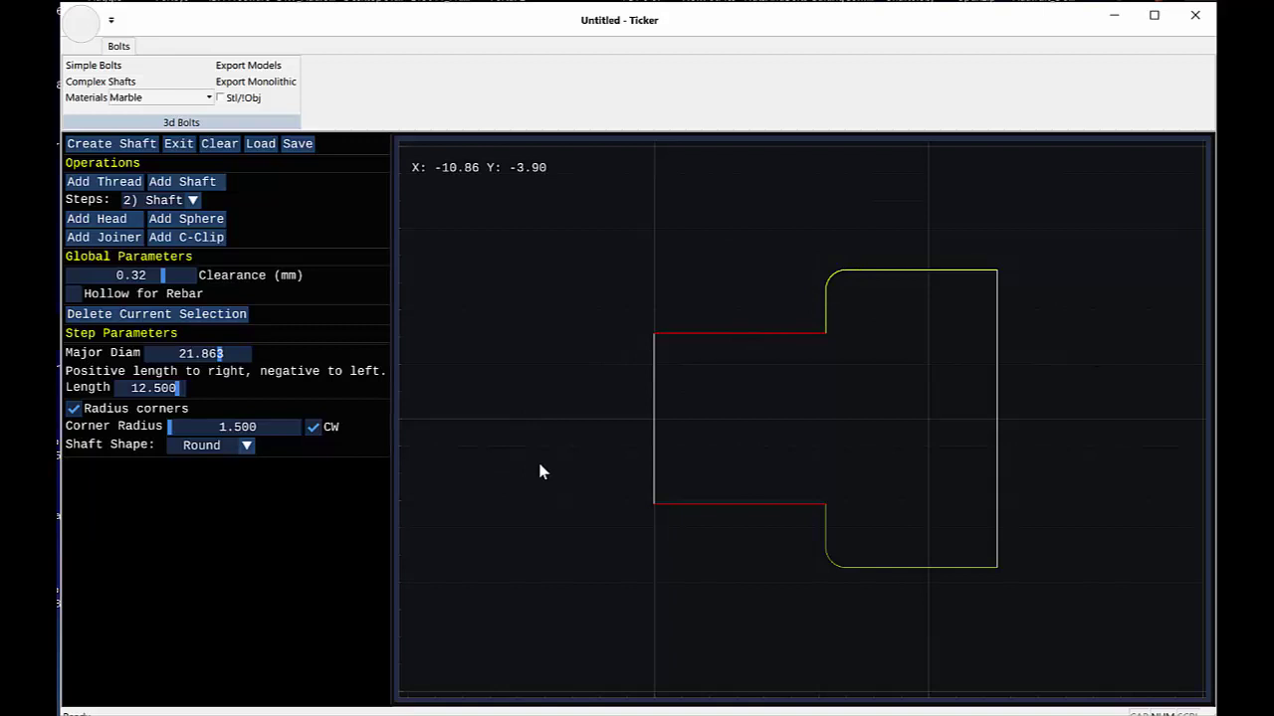
scroll(1084, 423, "down", 2)
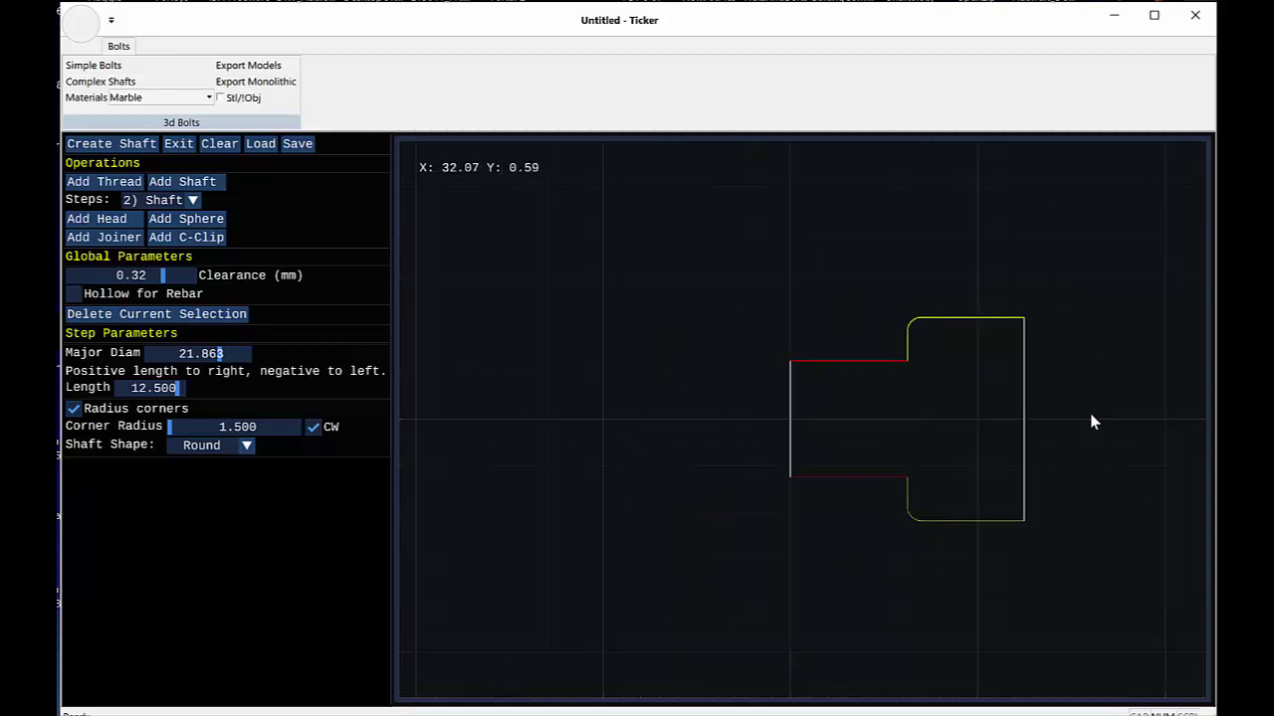
- Try inserting a thread between the two shaft sections and delete it again
left_click(827, 418)
scroll(825, 418, "down", 2)
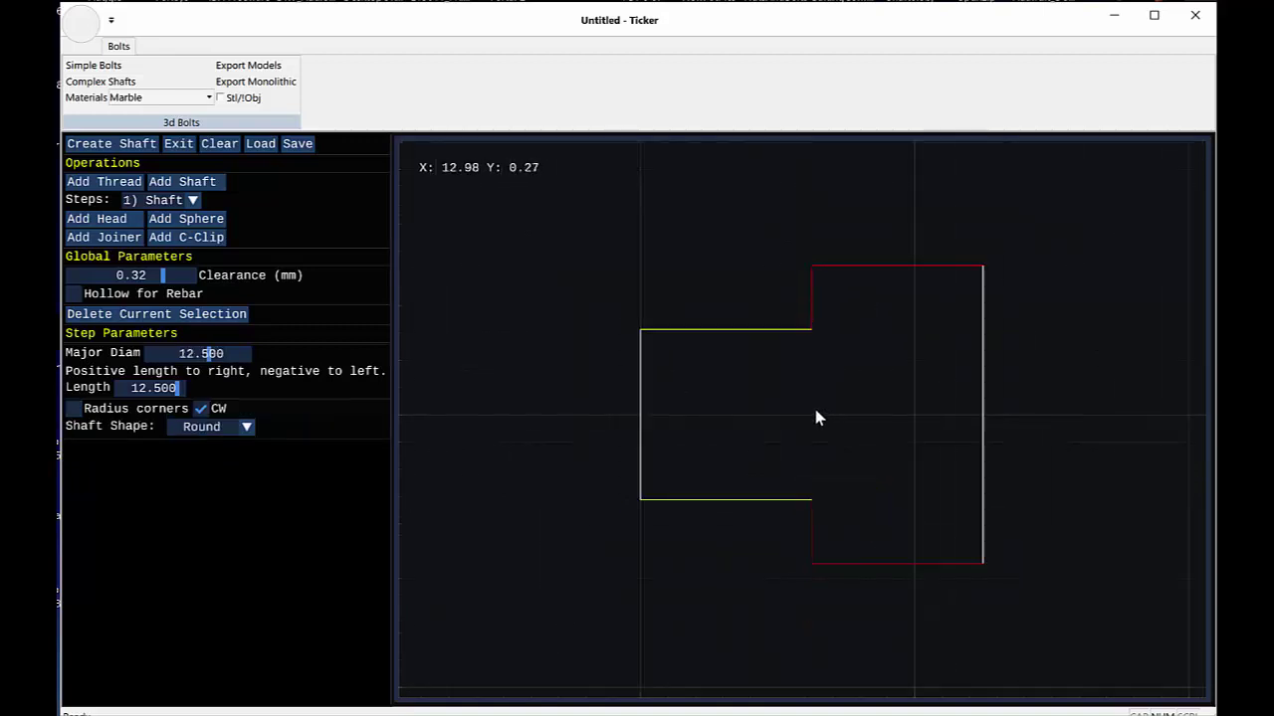
left_click(128, 189)
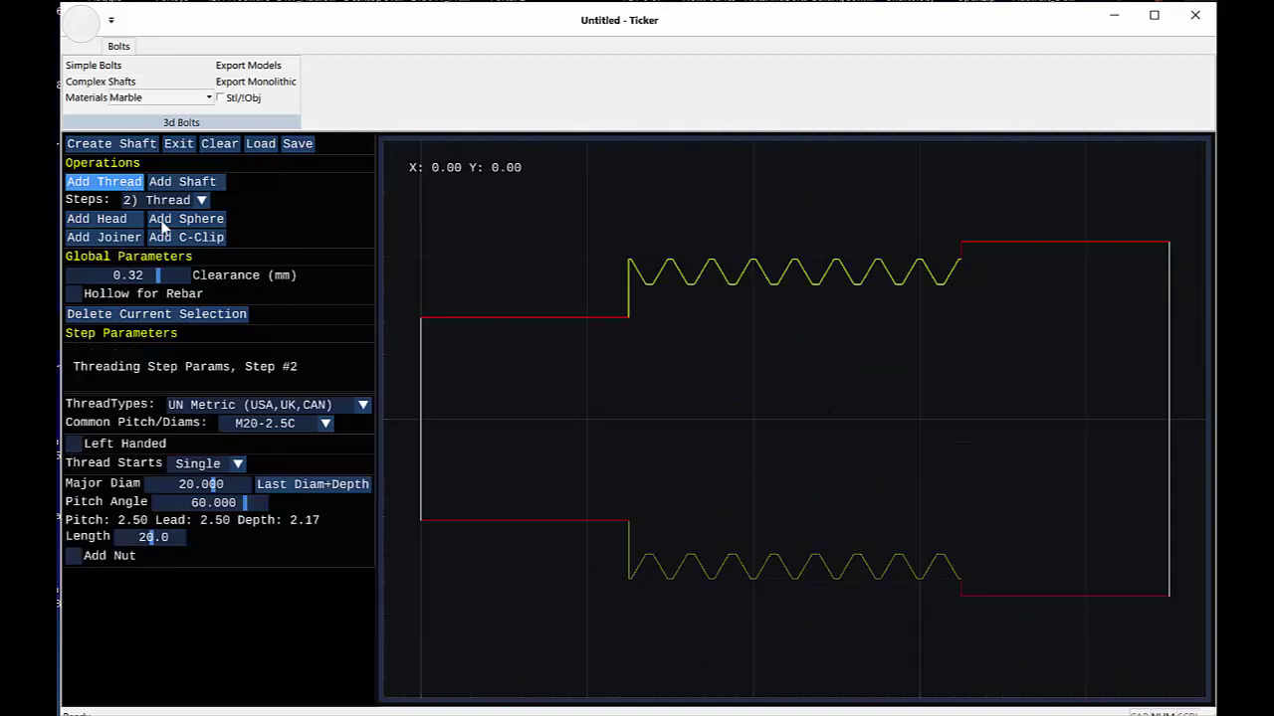
scroll(807, 371, "down", 2)
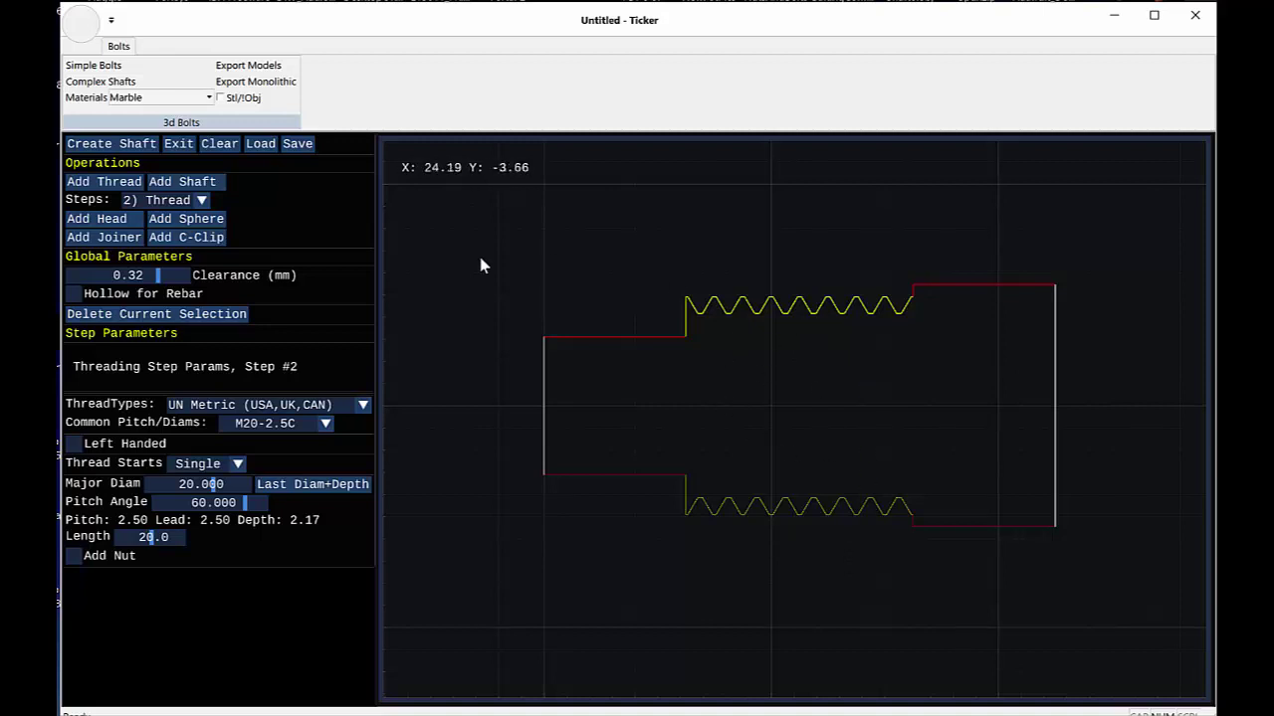
left_click(173, 318)
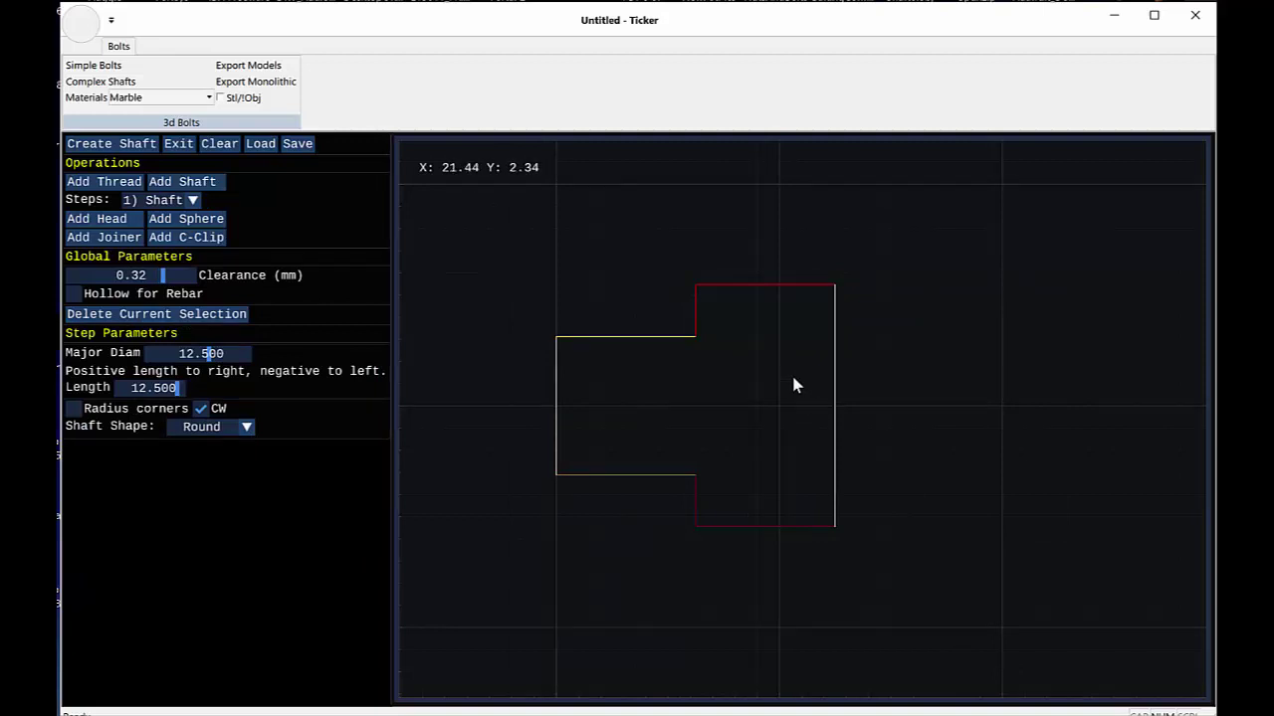
- Add a thread after the larger shaft section, with a major diameter of 37.49 and a length of 22.5
left_click(770, 325)
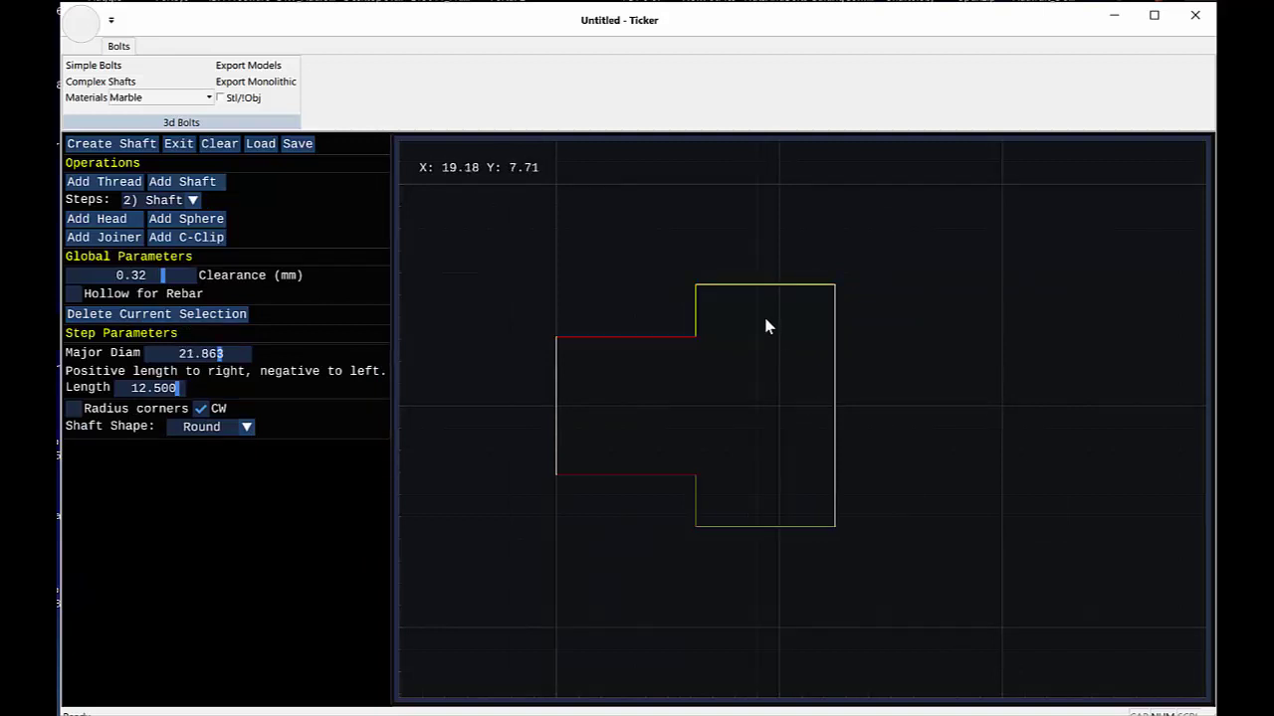
left_click(104, 181)
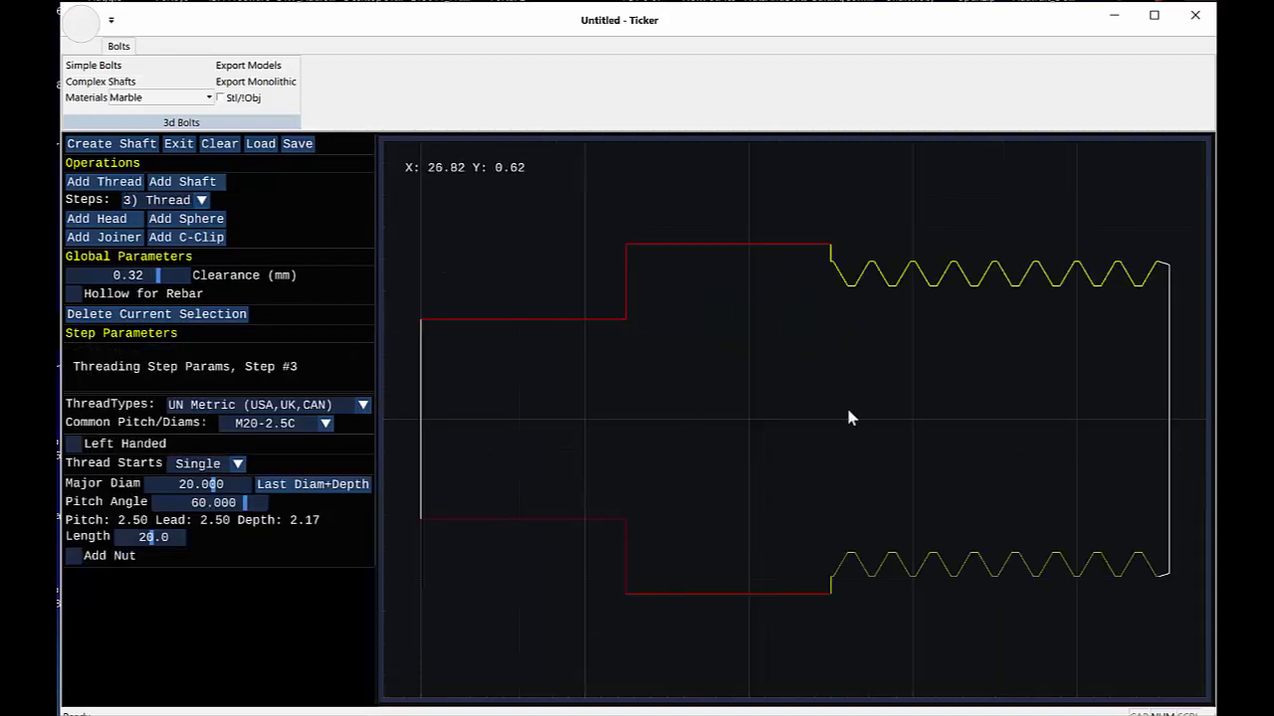
scroll(776, 468, "down", 2)
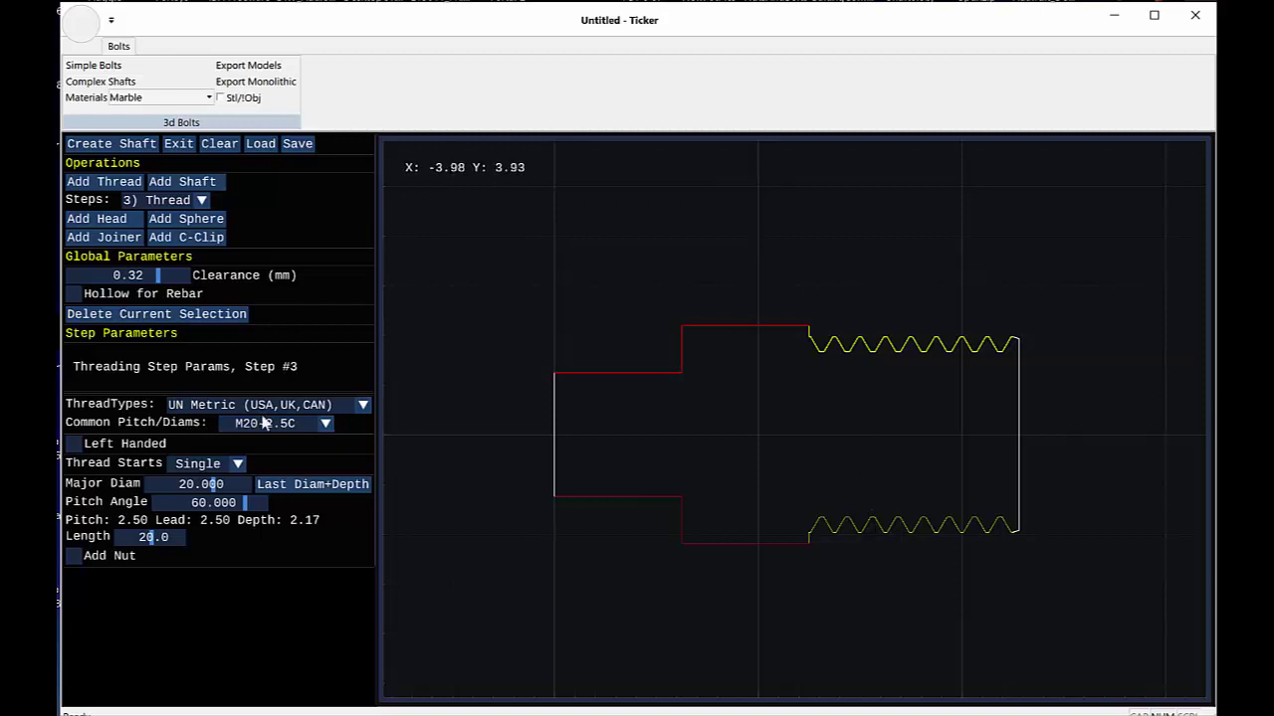
left_click_drag(212, 494, 227, 492)
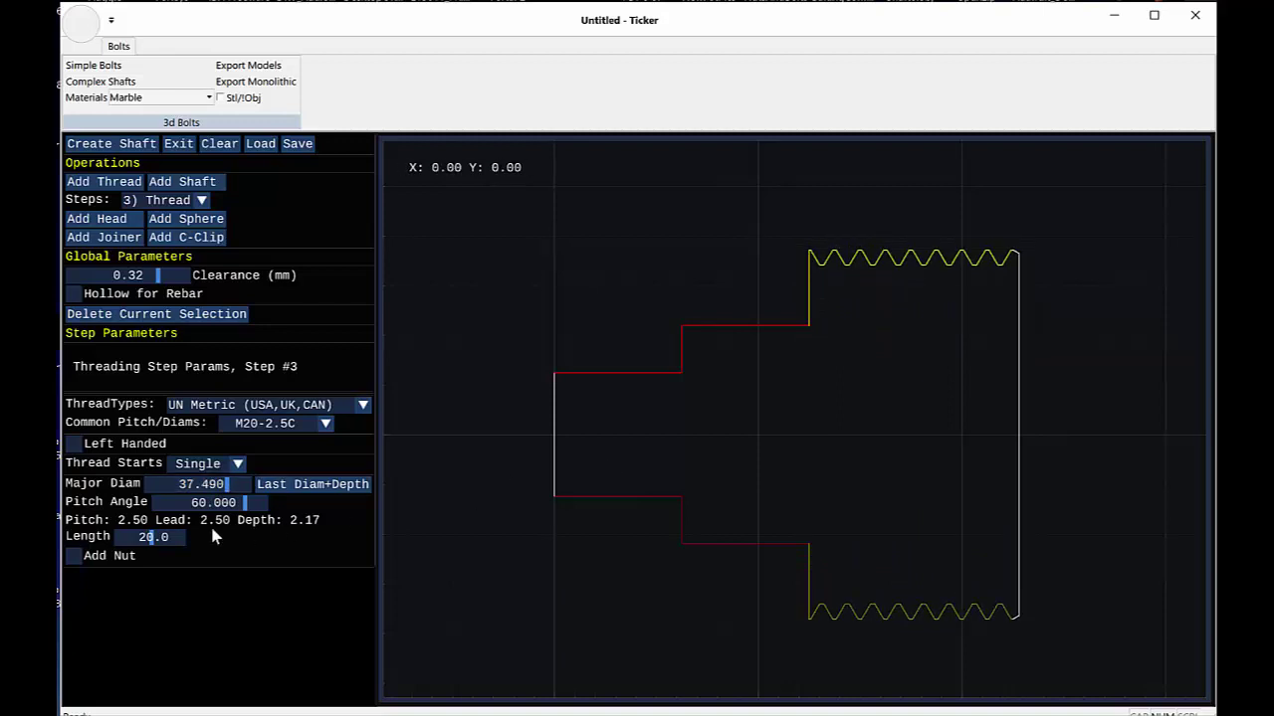
mouse_move(162, 540)
left_mouse_down()
mouse_move(189, 542)
mouse_move(156, 549)
left_mouse_up()
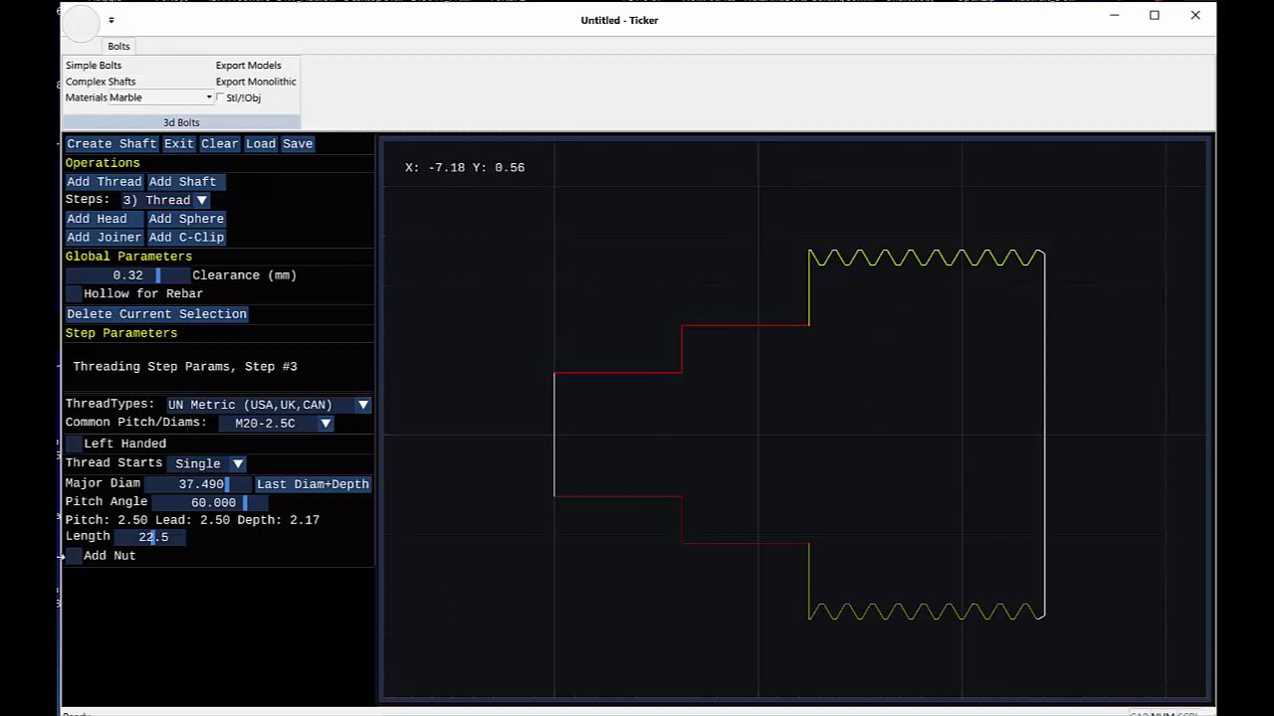
- Add a nut to the thread and set its flats to 60
left_click(74, 559)
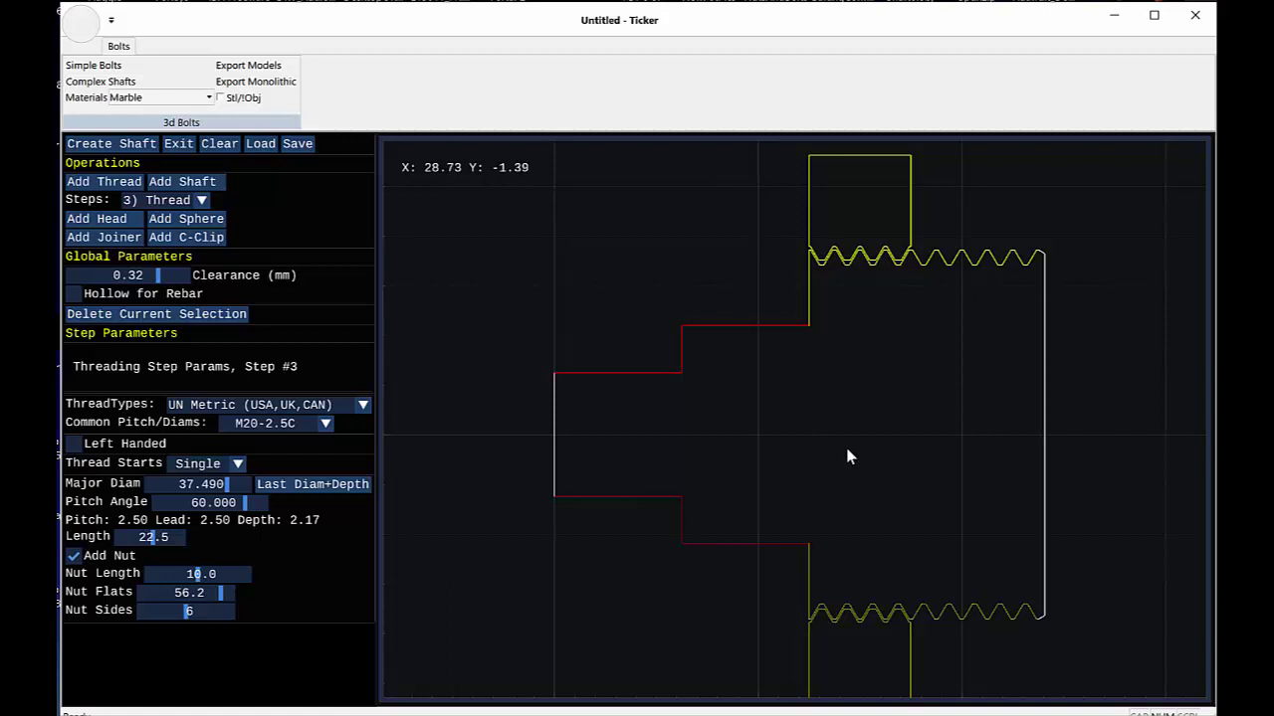
scroll(848, 457, "down", 3)
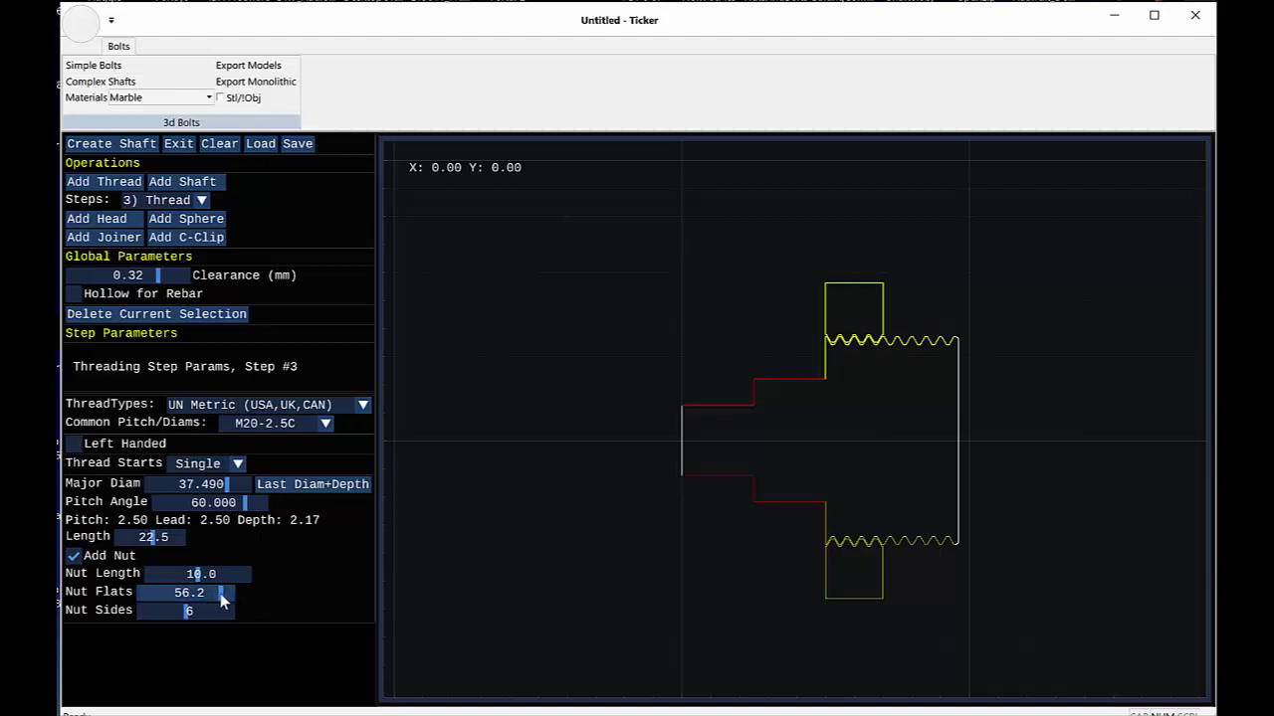
mouse_move(219, 593)
left_mouse_down()
mouse_move(210, 601)
mouse_move(221, 597)
left_mouse_up()
double_click(195, 594)
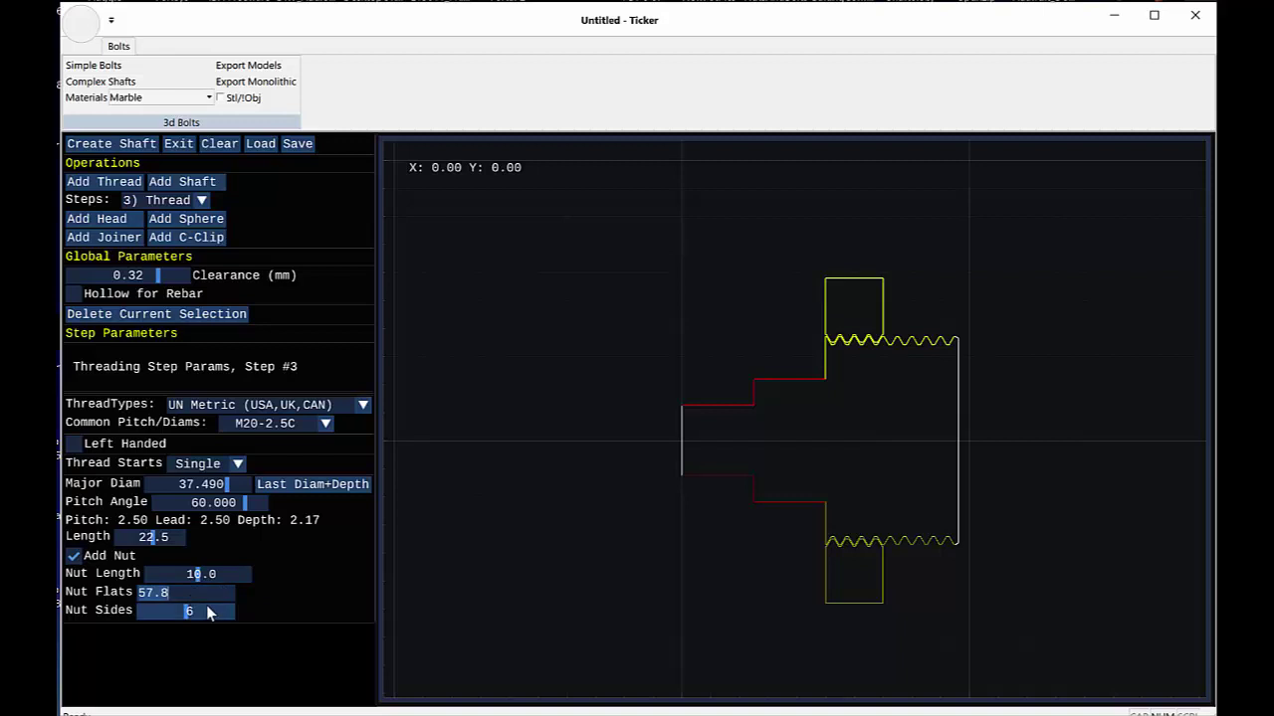
type("60")
key("Return")
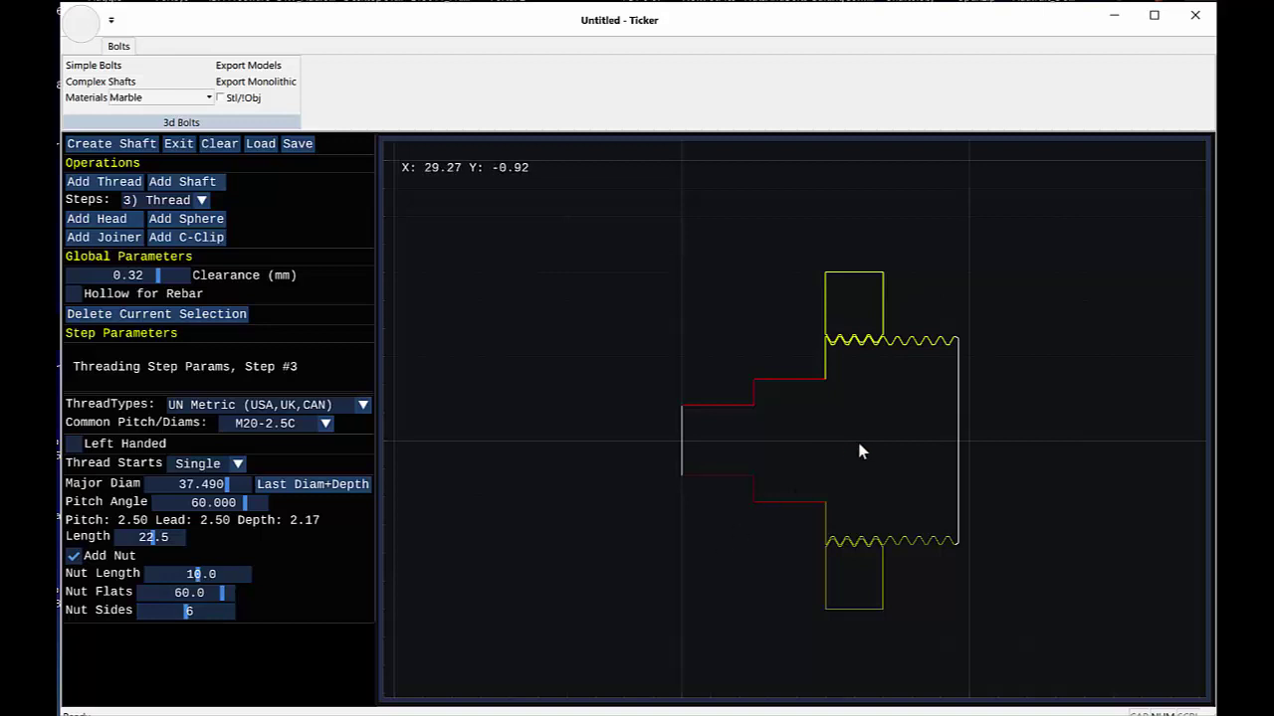
scroll(869, 356, "up", 3)
scroll(869, 356, "up", 1)
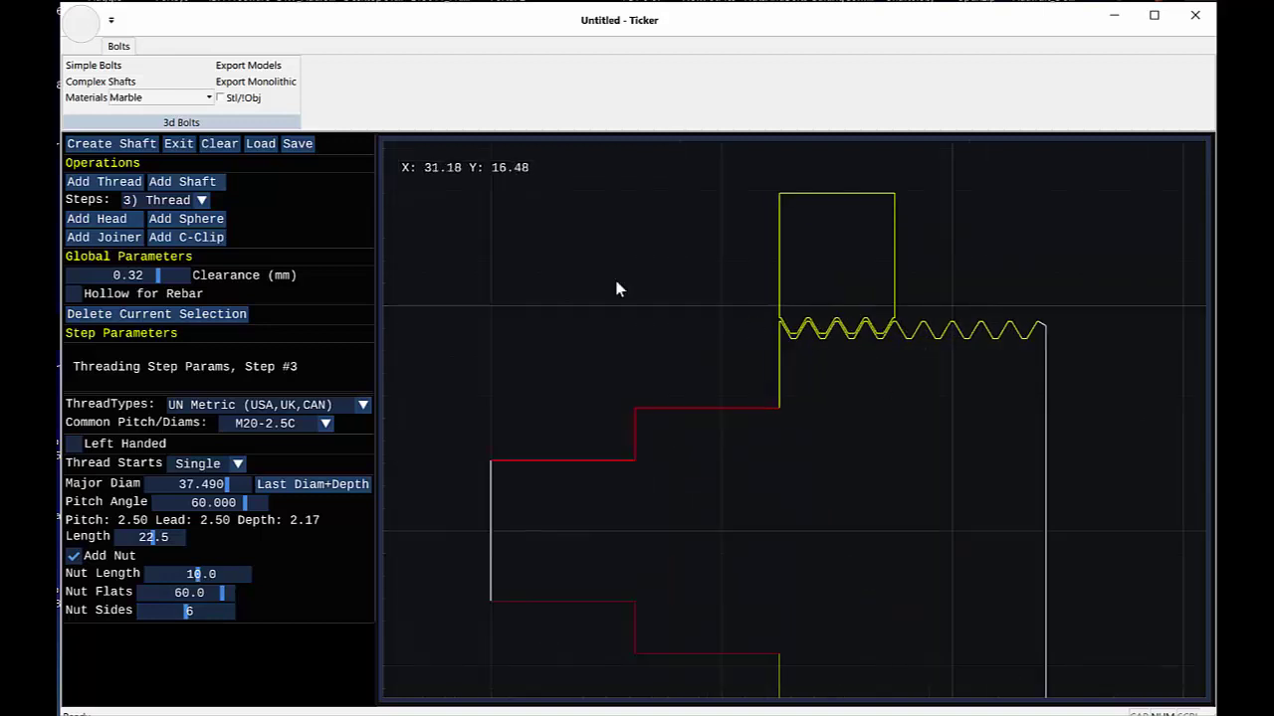
- Set the global clearance to 0.33 mm
double_click(159, 276)
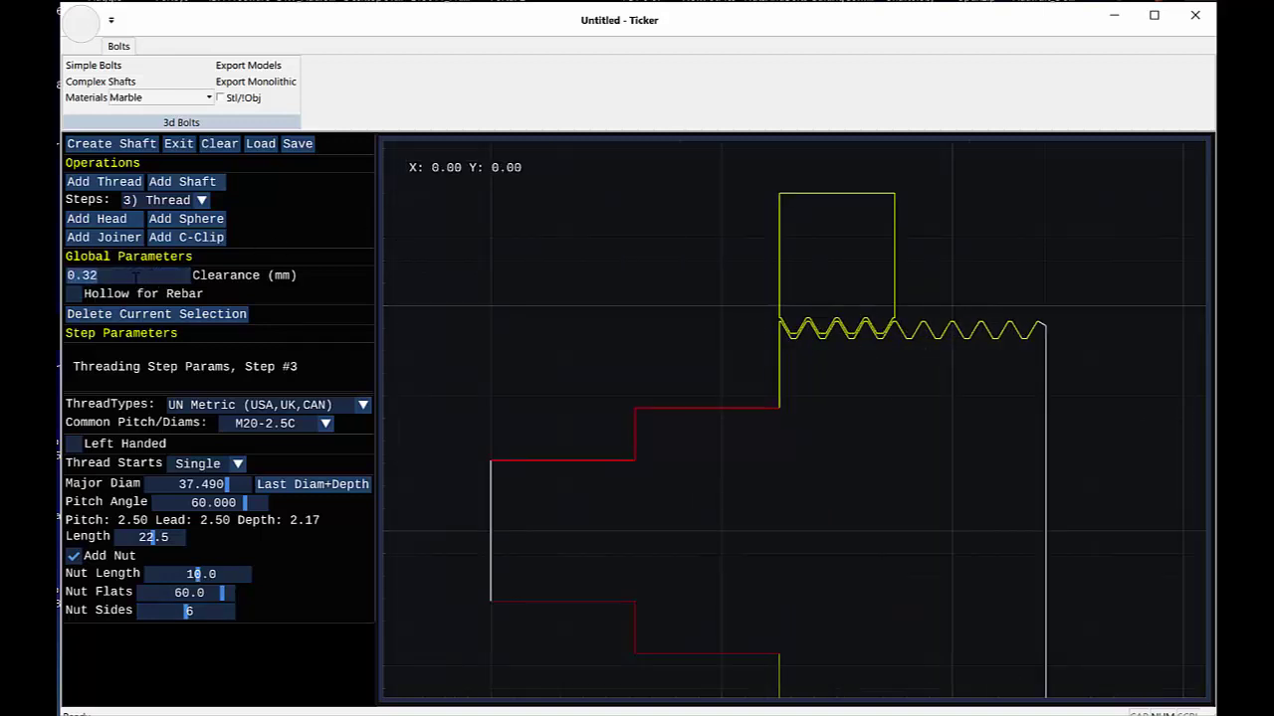
key("End")
key("Return")
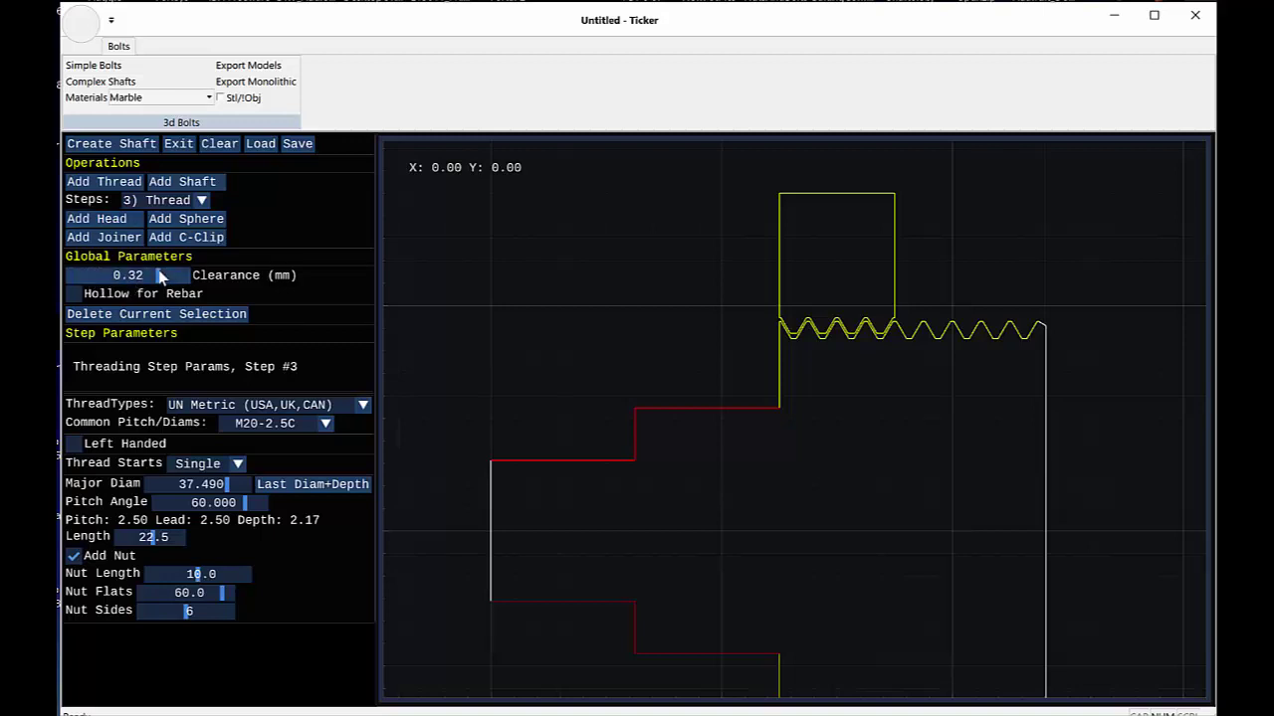
left_click(129, 279)
left_click_drag(130, 278, 159, 282)
- Add a joiner at the end of the threaded section and a second thread after it, without a nut
scroll(792, 460, "down", 3)
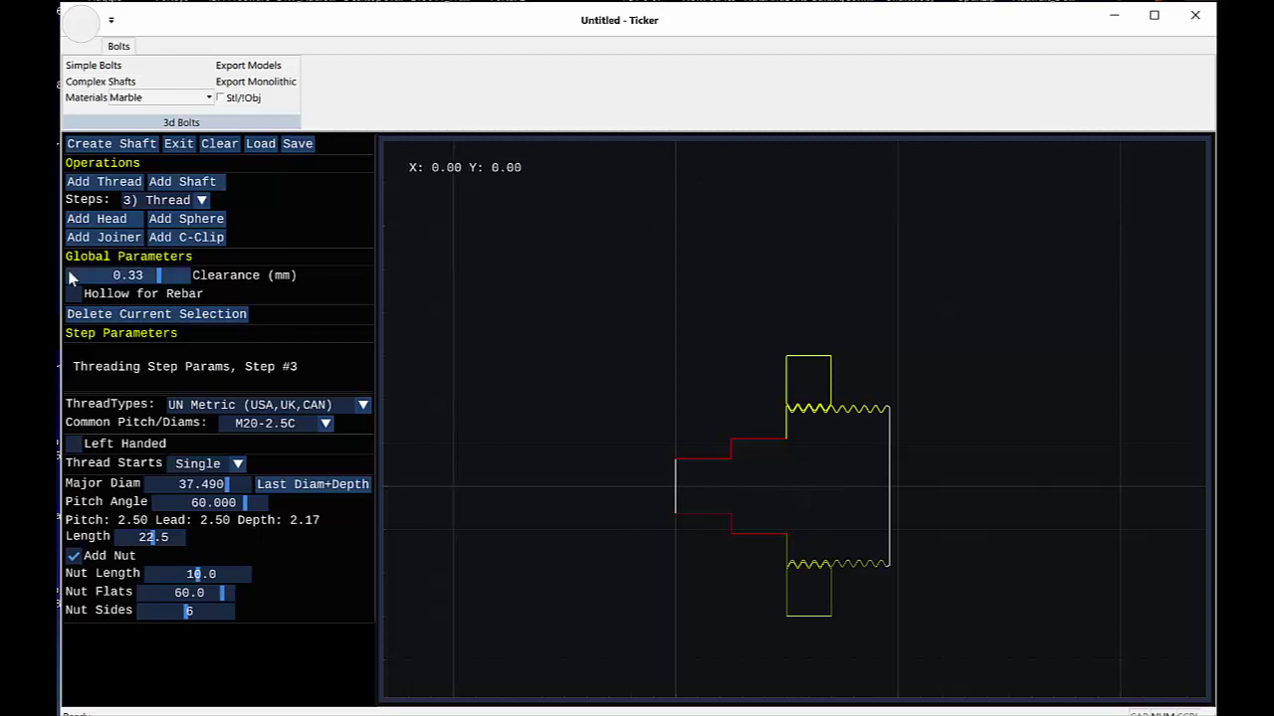
left_click(104, 237)
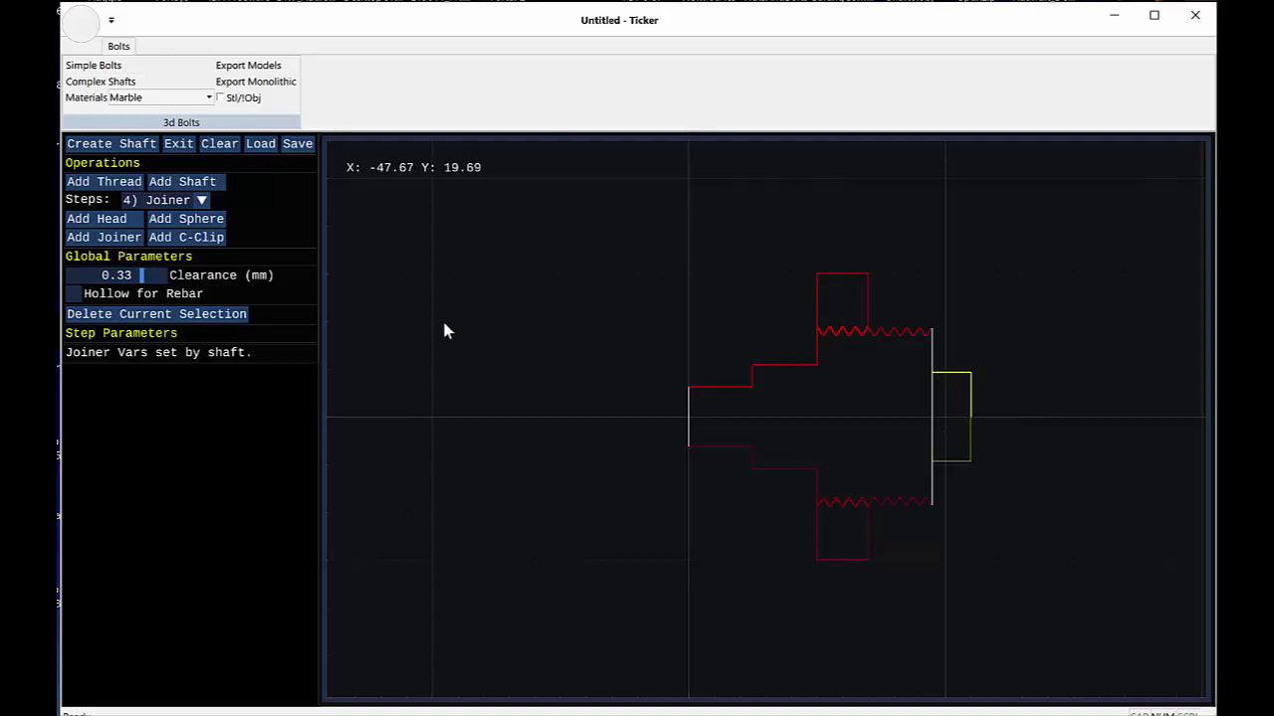
scroll(1077, 421, "down", 3)
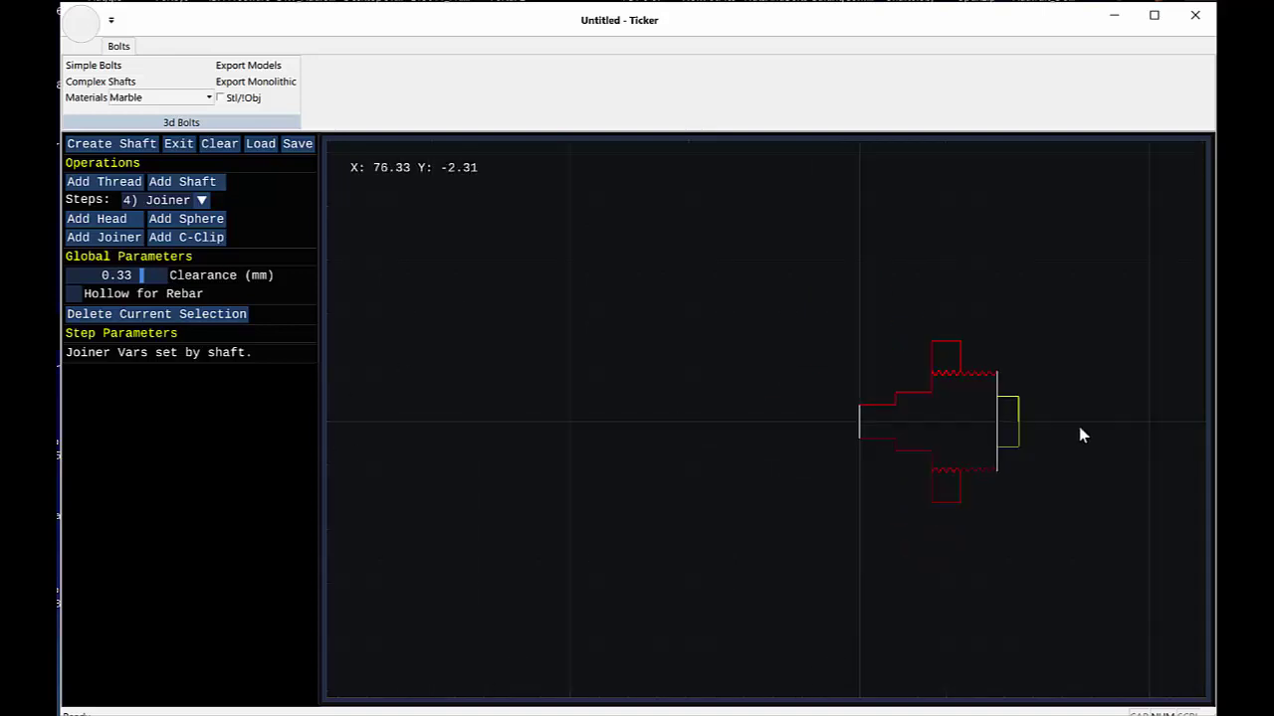
scroll(1076, 425, "up", 3)
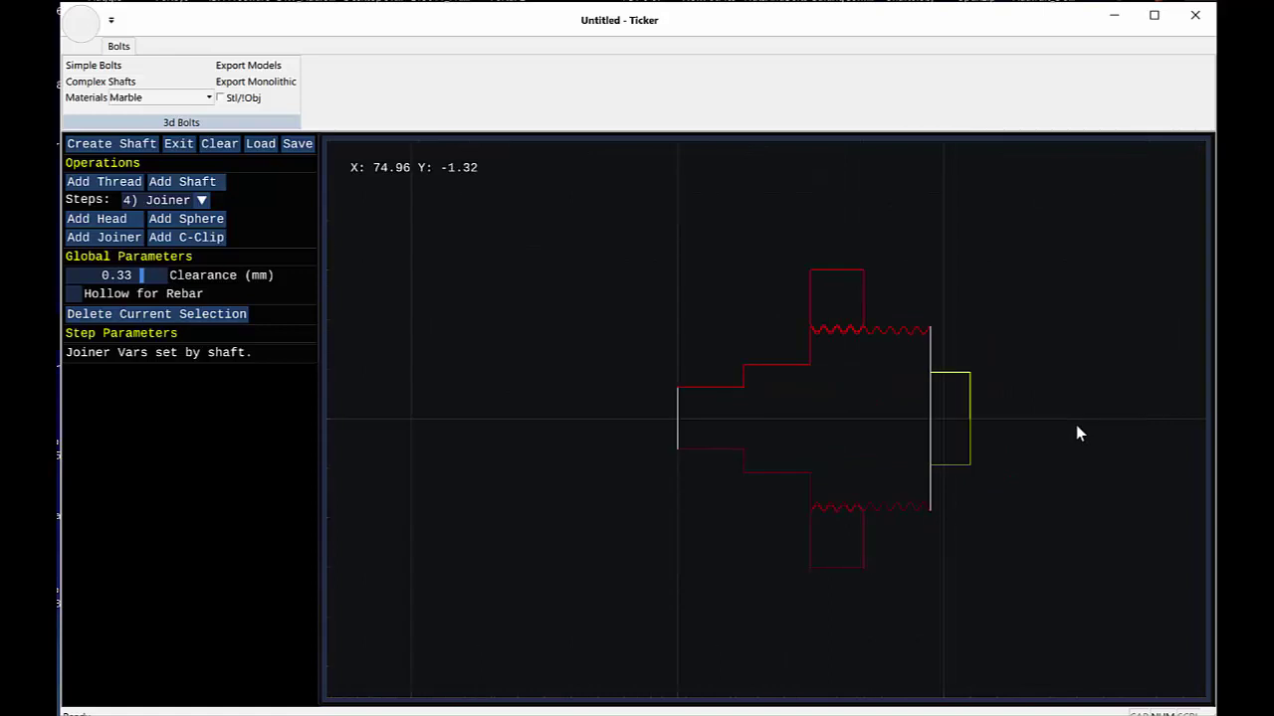
left_click(111, 185)
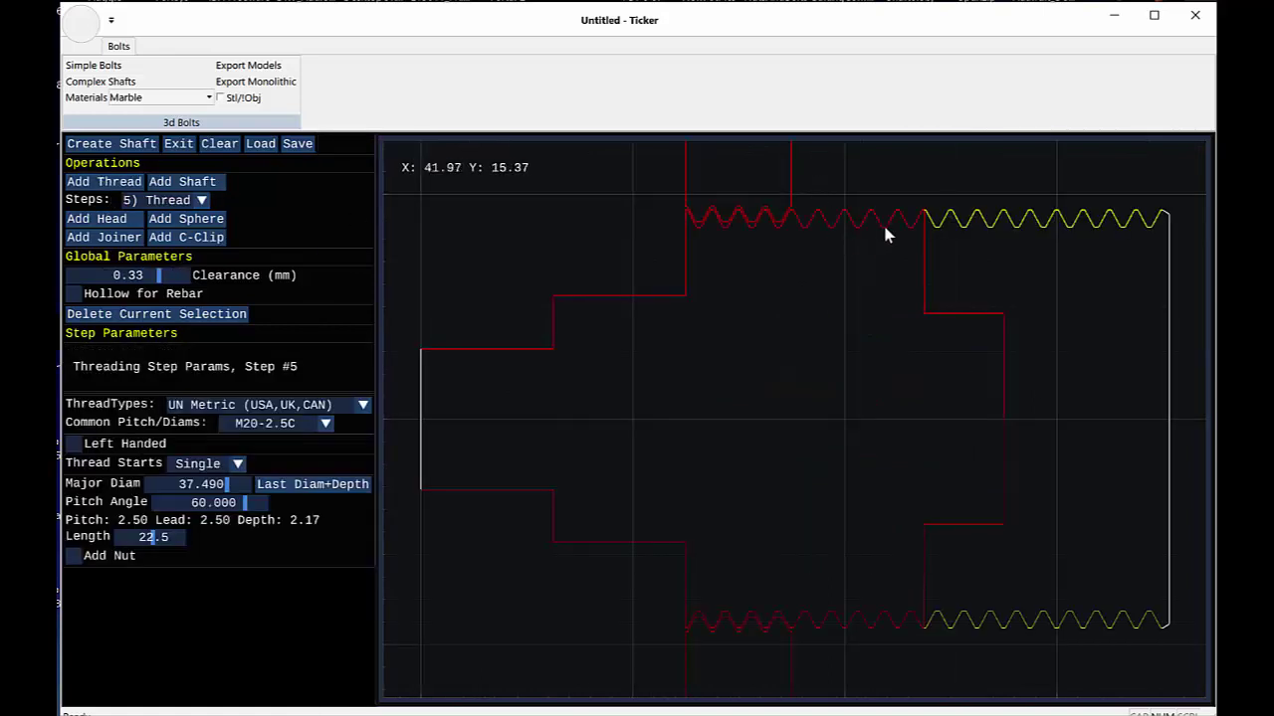
scroll(817, 439, "down", 3)
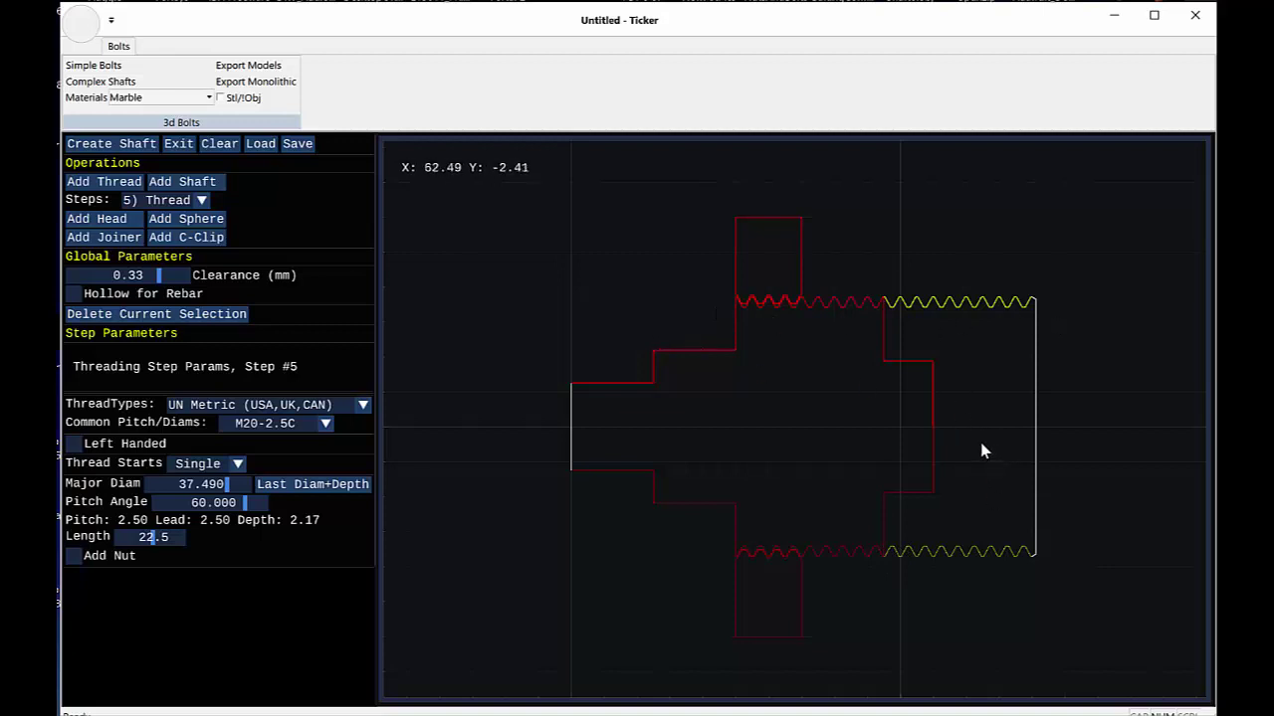
scroll(978, 442, "down", 2)
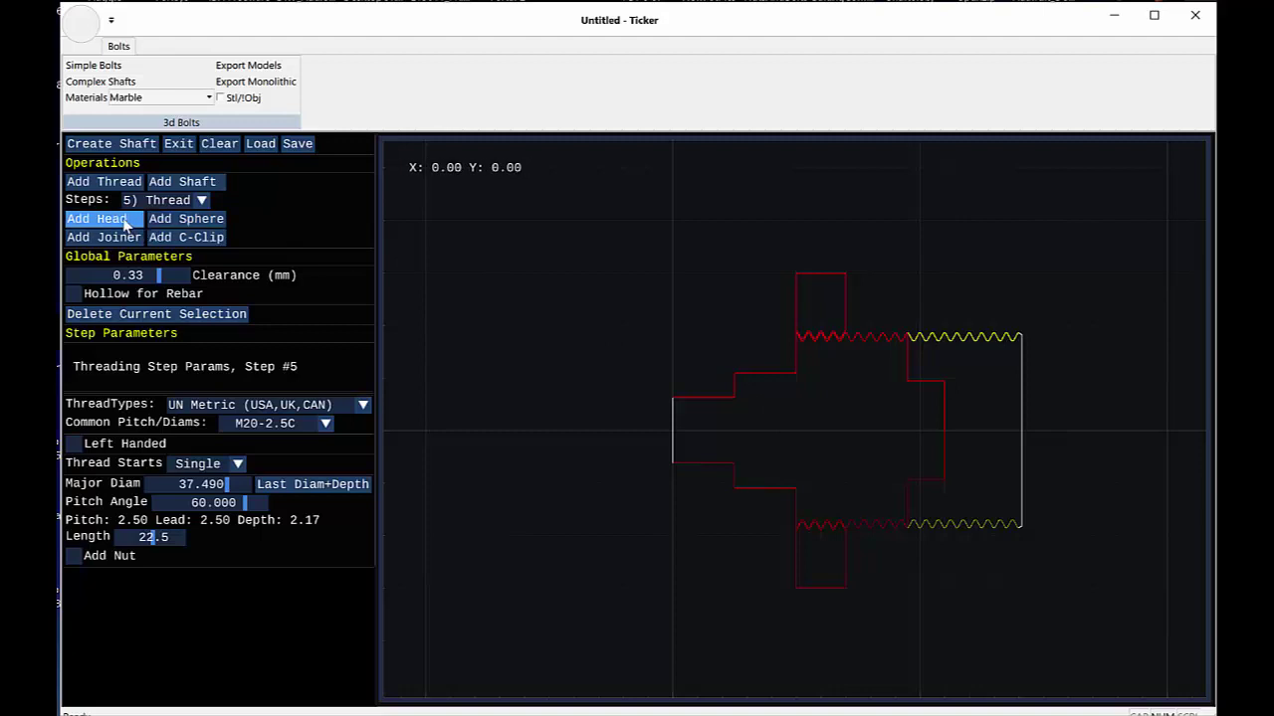
- Add a sphere to the end of the second thread and set its radius to 29.96
left_click(198, 220)
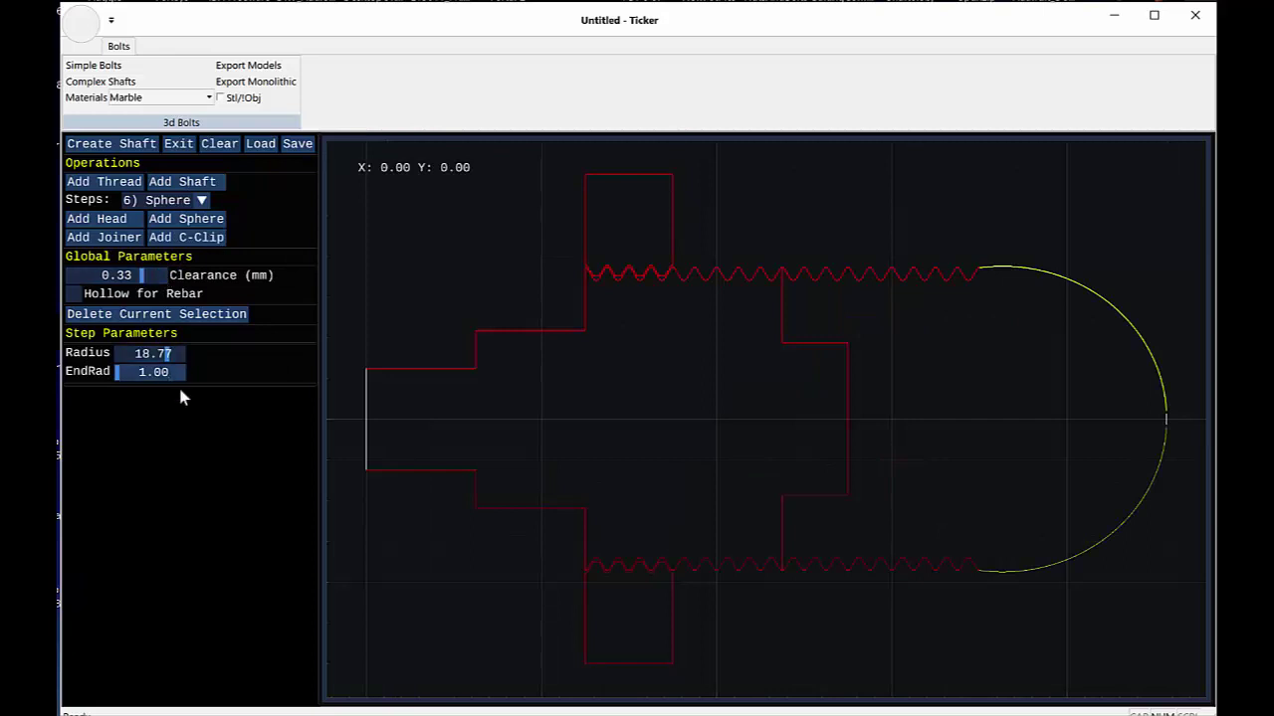
mouse_move(167, 363)
left_mouse_down()
mouse_move(156, 364)
mouse_move(179, 358)
mouse_move(170, 364)
left_mouse_up()
scroll(751, 484, "down", 5)
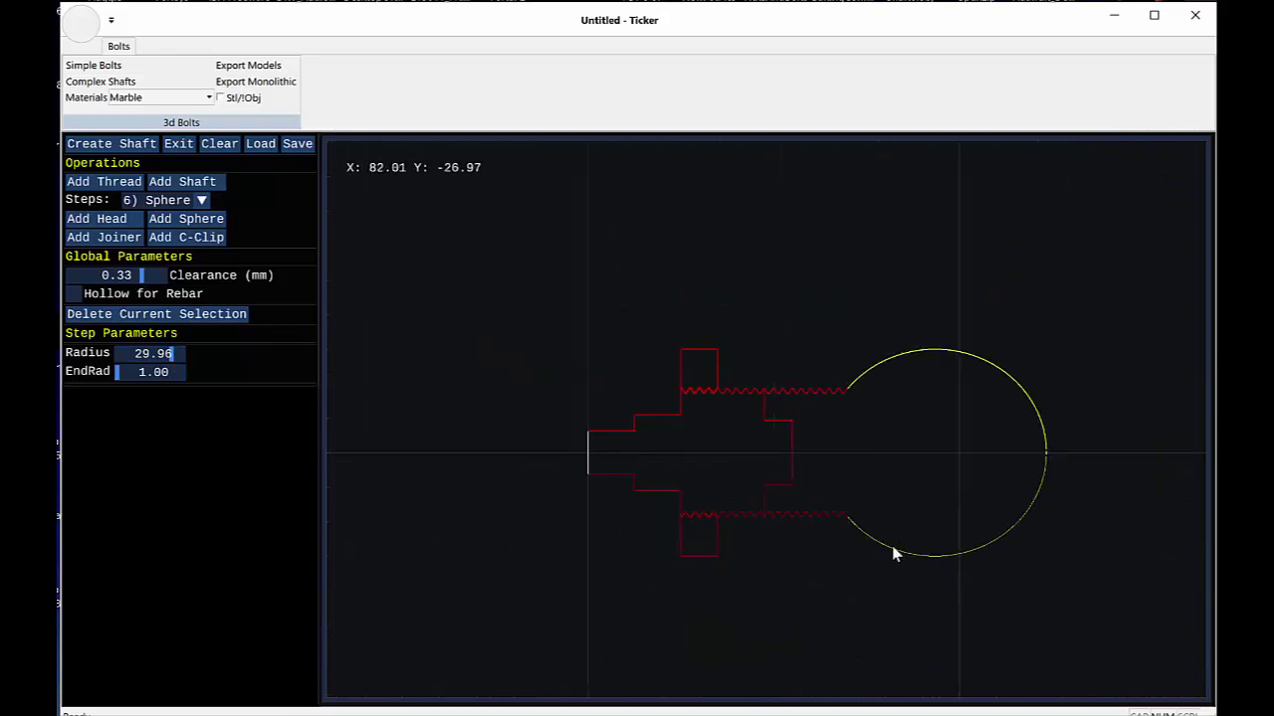
scroll(863, 513, "up", 2)
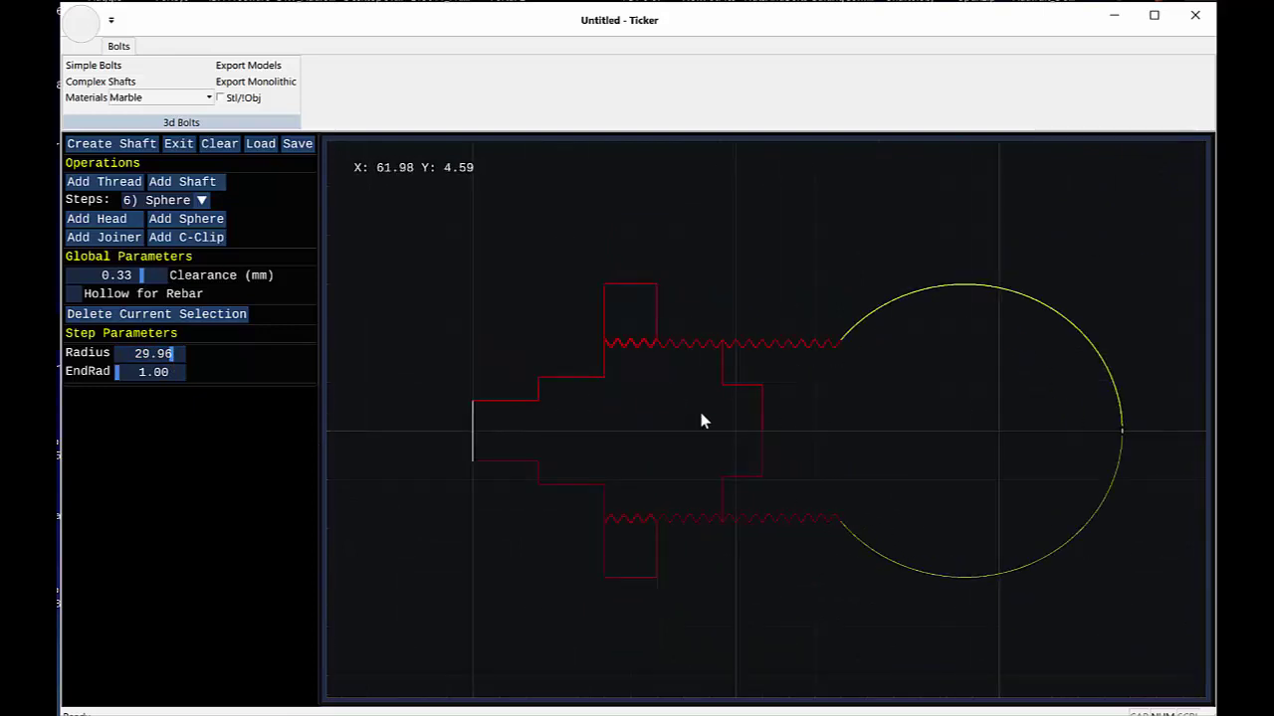
left_click(296, 145)
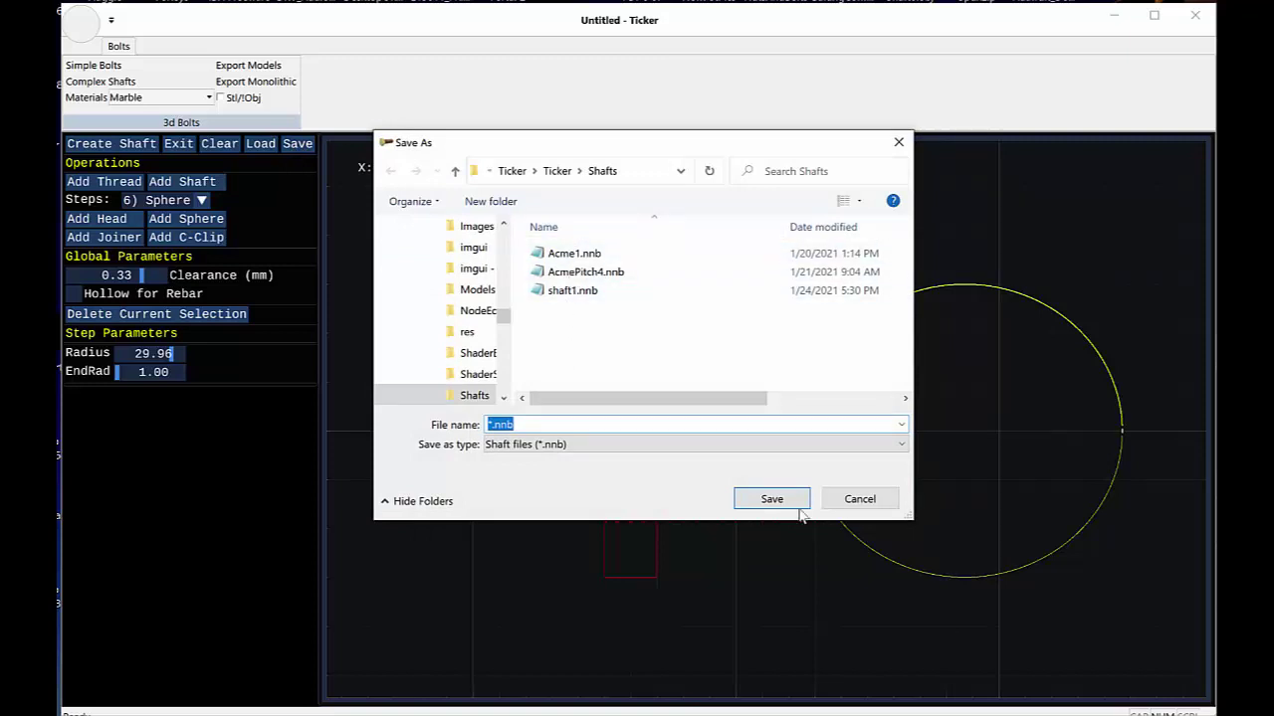
left_click(856, 501)
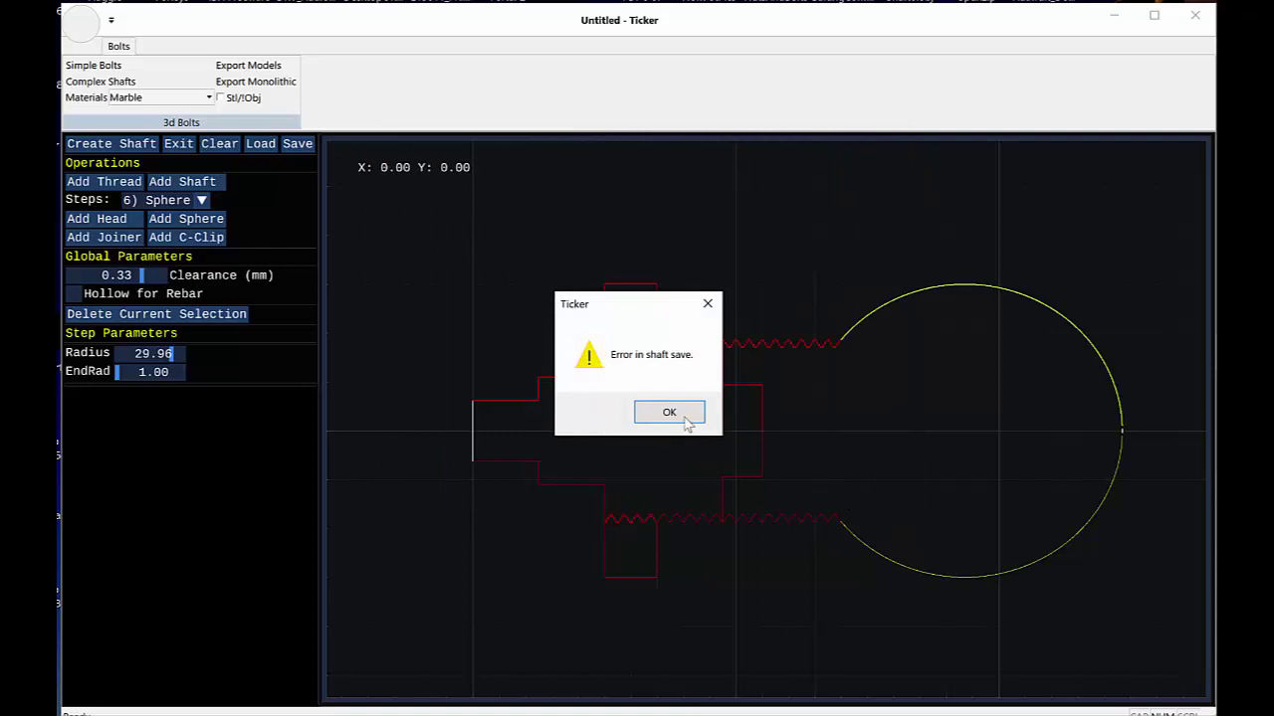
left_click(685, 419)
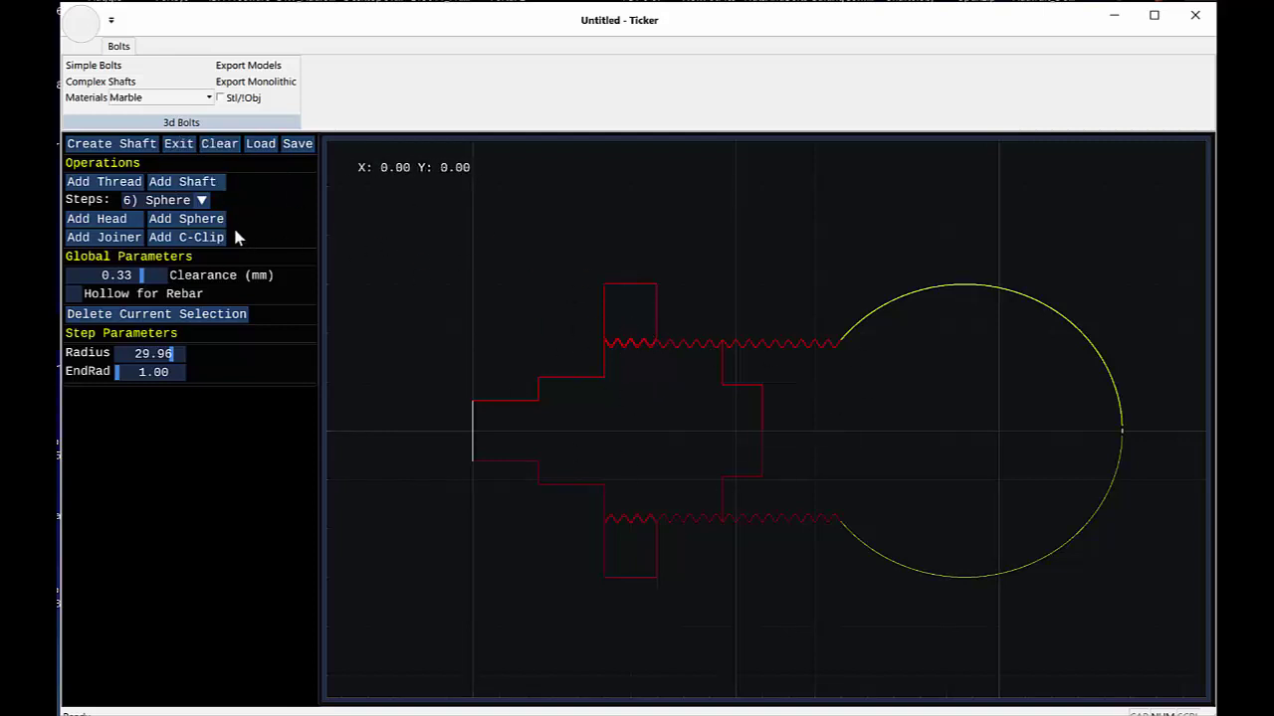
- Generate the 3D model of the complex shaft in marble and export its models
left_click(109, 146)
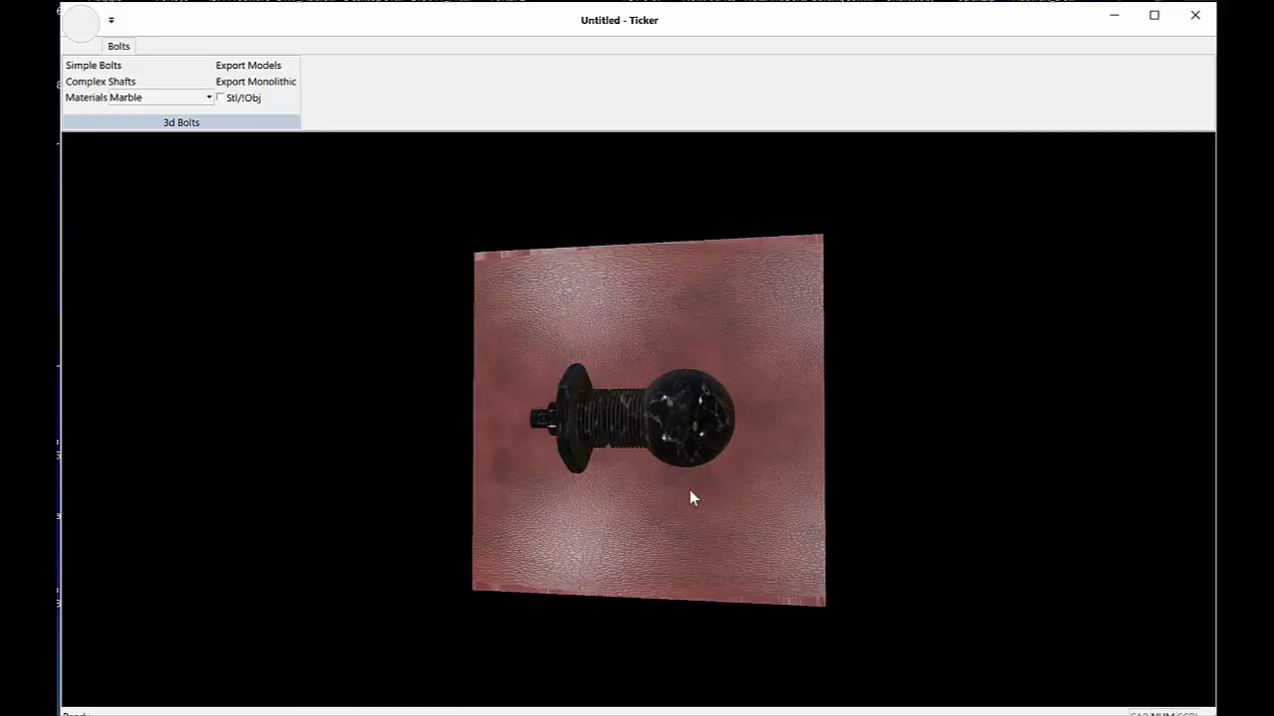
scroll(485, 425, "up", 3)
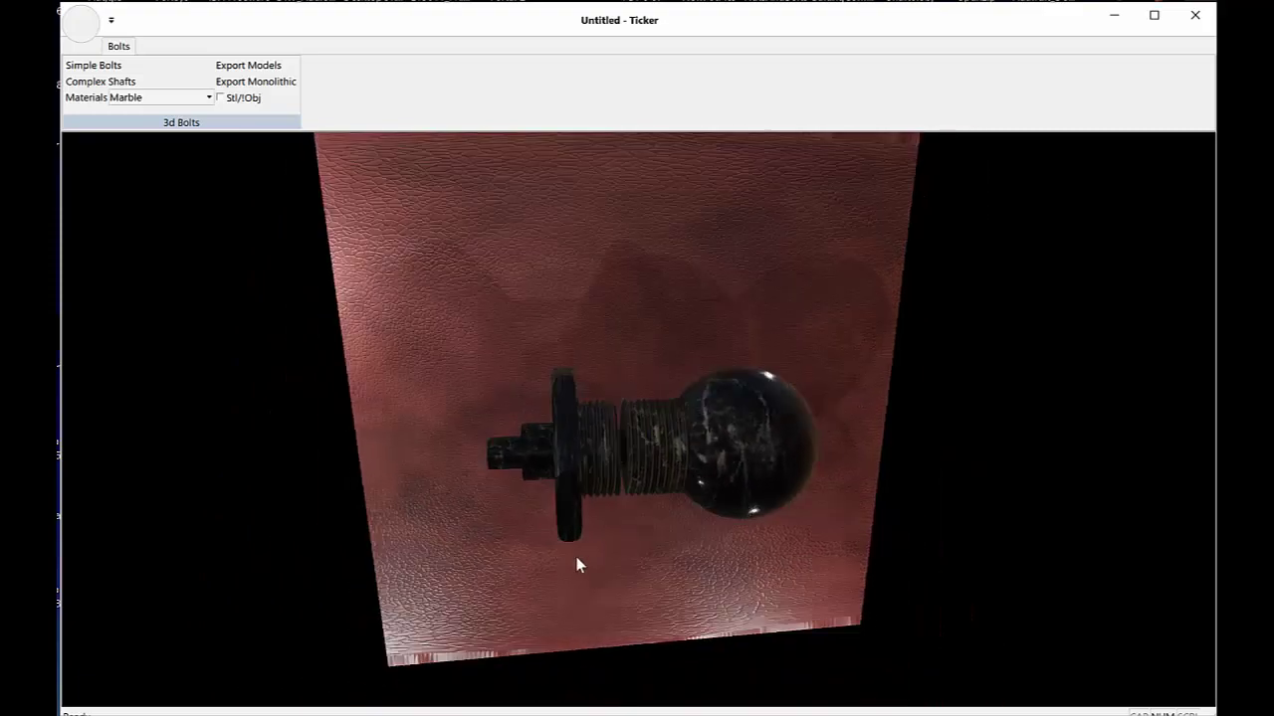
left_click(266, 70)
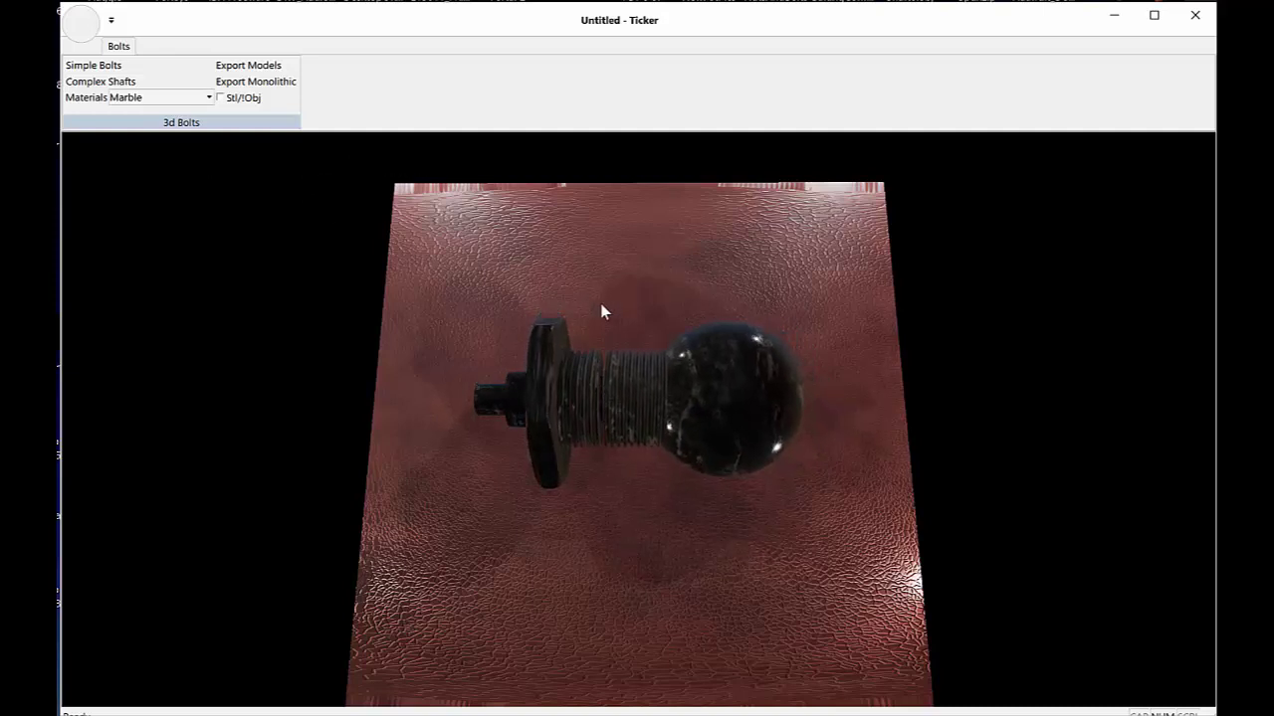
left_click_drag(650, 386, 608, 407)
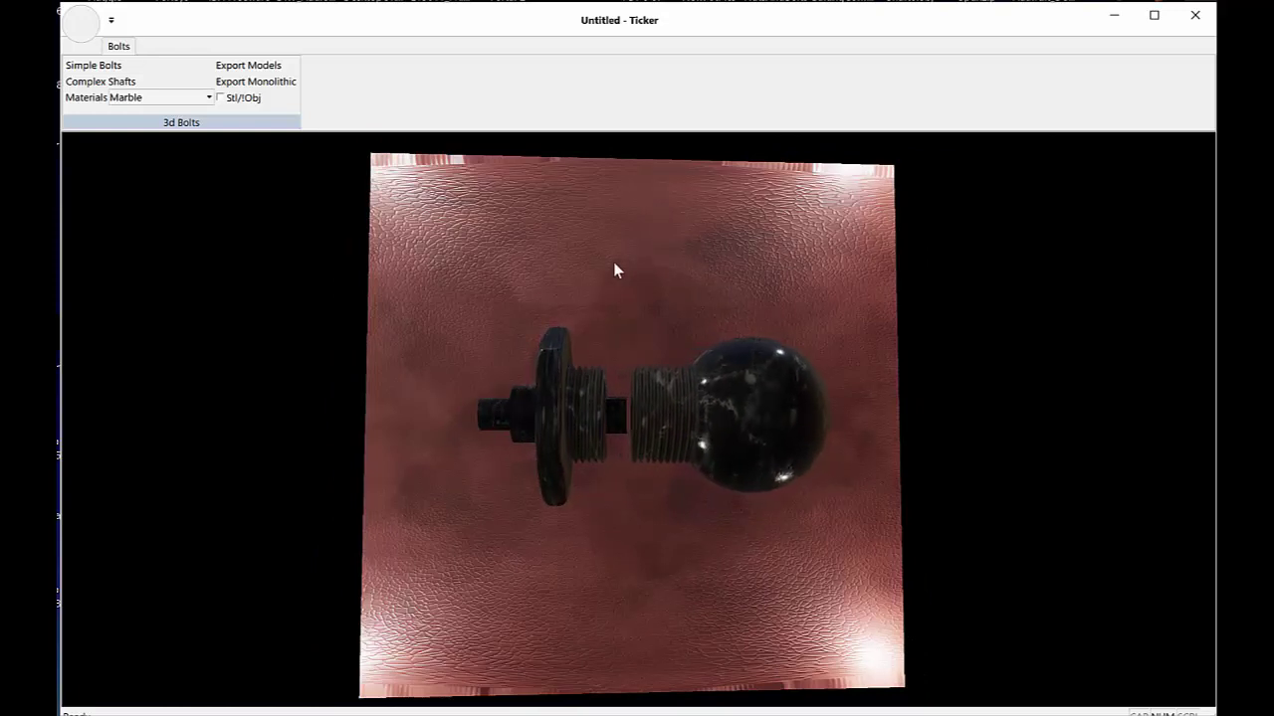
left_click_drag(616, 385, 642, 406)
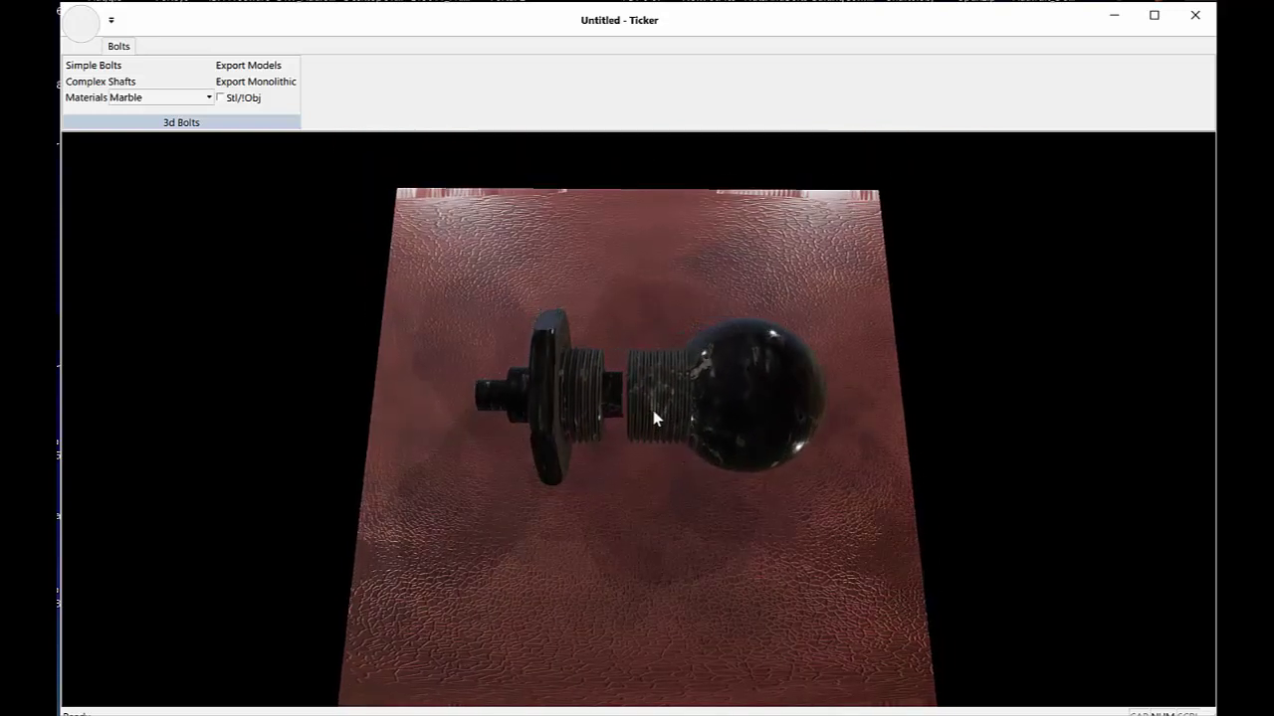
left_click_drag(657, 415, 688, 408)
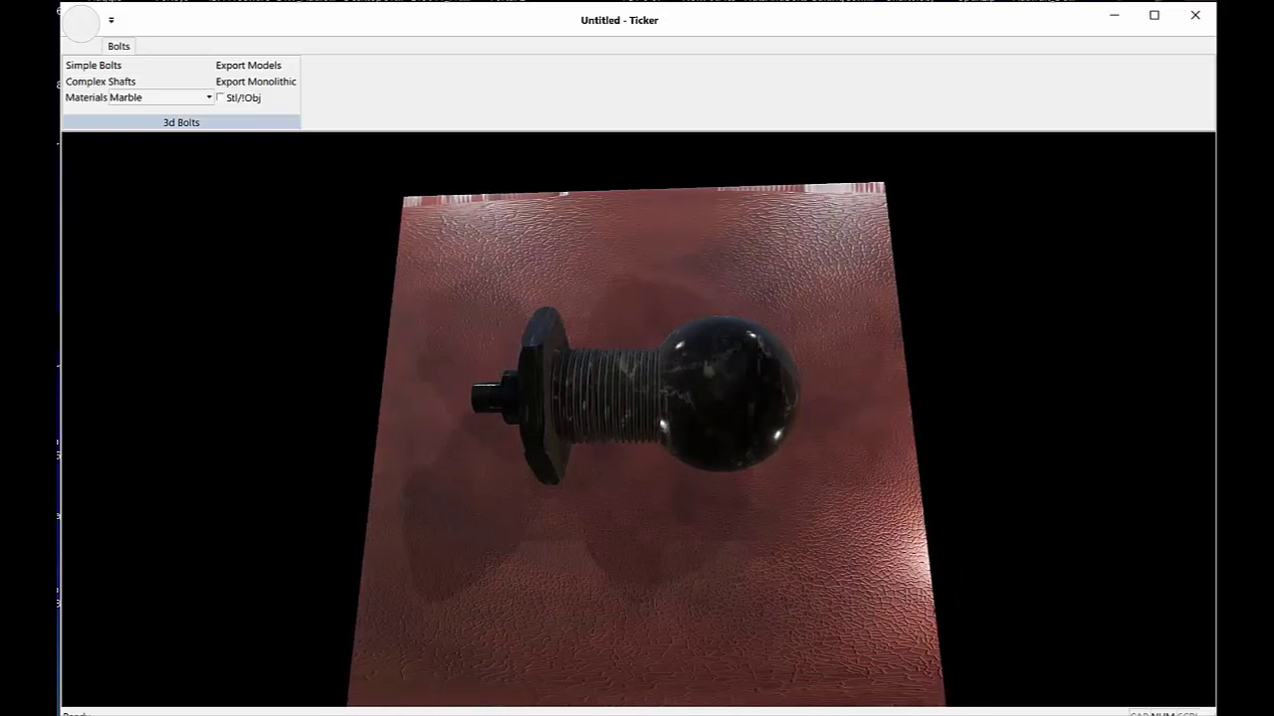